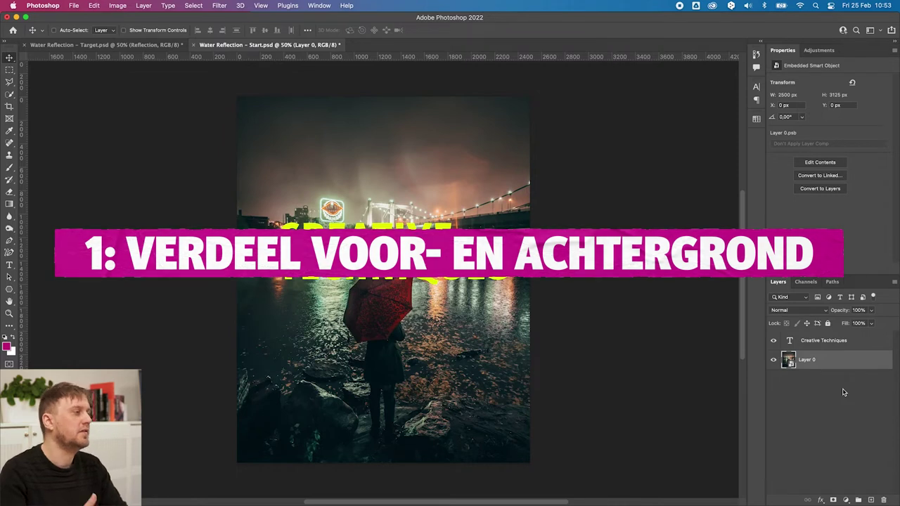
Hide the Creative Techniques text layer and make the photo layer active again
{"action": "left_click", "coordinate": [816, 341]}
{"action": "left_click", "coordinate": [774, 340]}
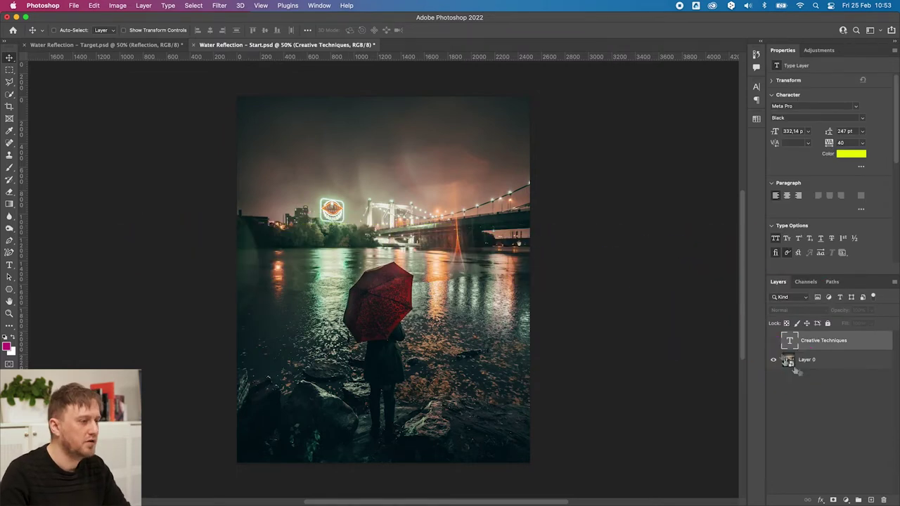
{"action": "left_click", "coordinate": [793, 362]}
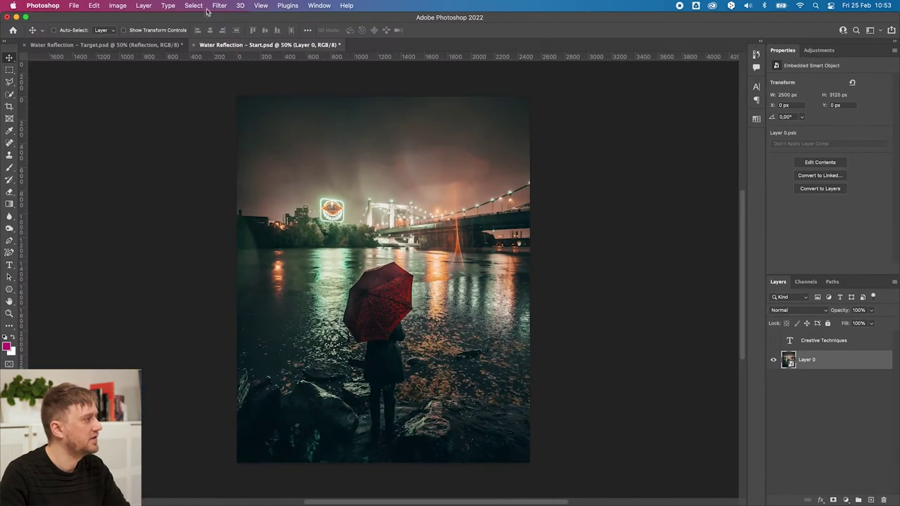
Select the red-umbrella figure with Select Subject and check the selection in Quick Mask
{"action": "left_click", "coordinate": [263, 7]}
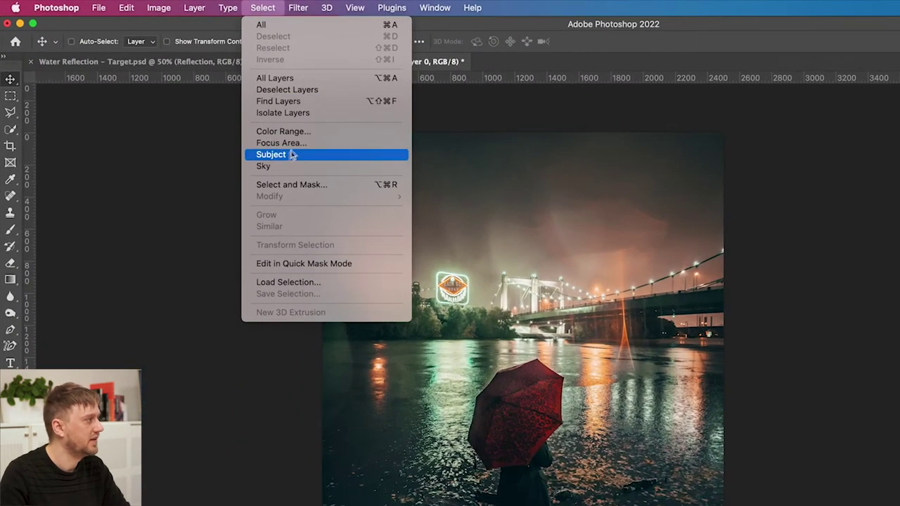
{"action": "left_click", "coordinate": [285, 154]}
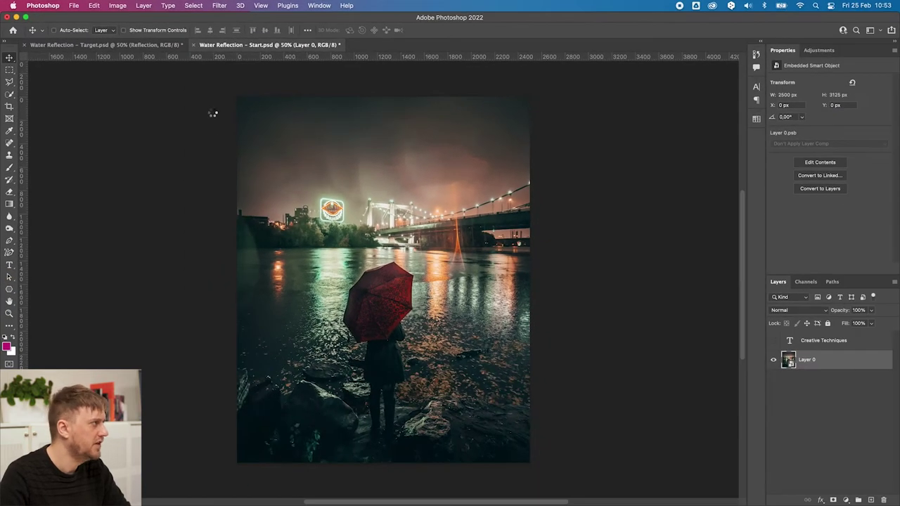
{"action": "left_click", "coordinate": [9, 96]}
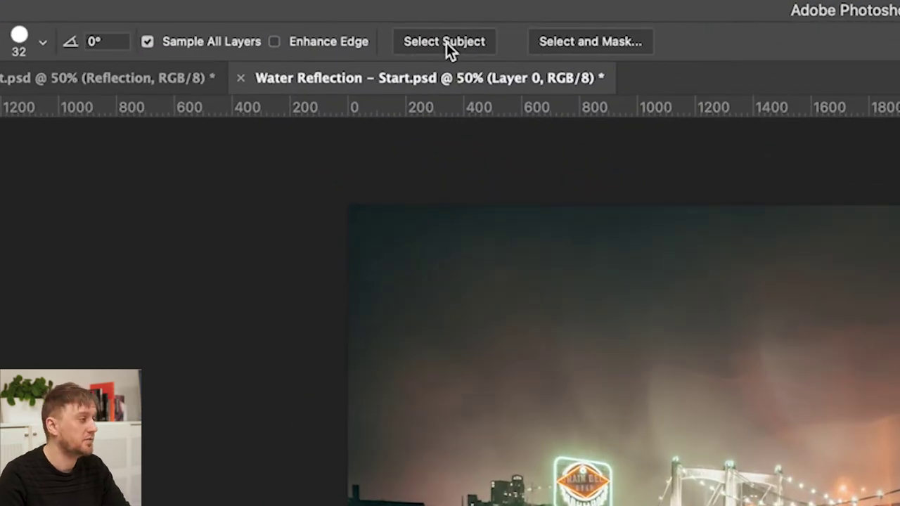
{"action": "left_click", "coordinate": [446, 43]}
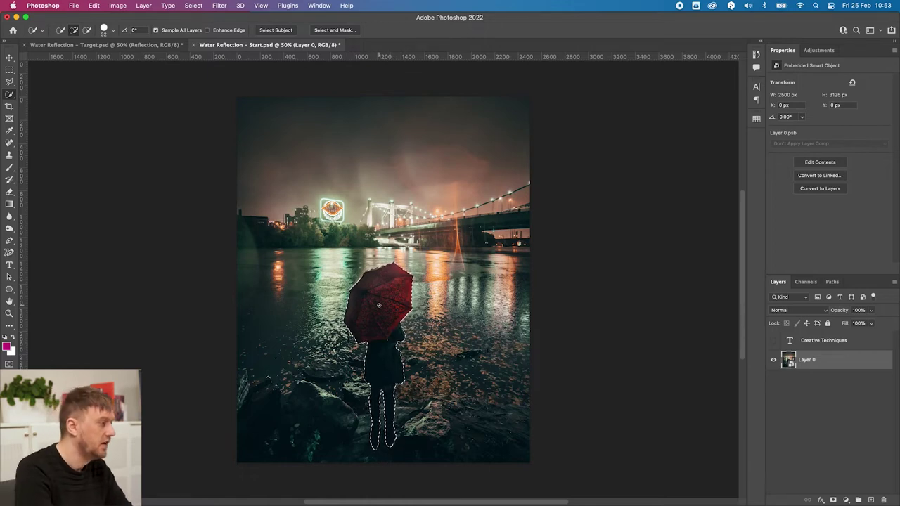
{"action": "key", "text": "q"}
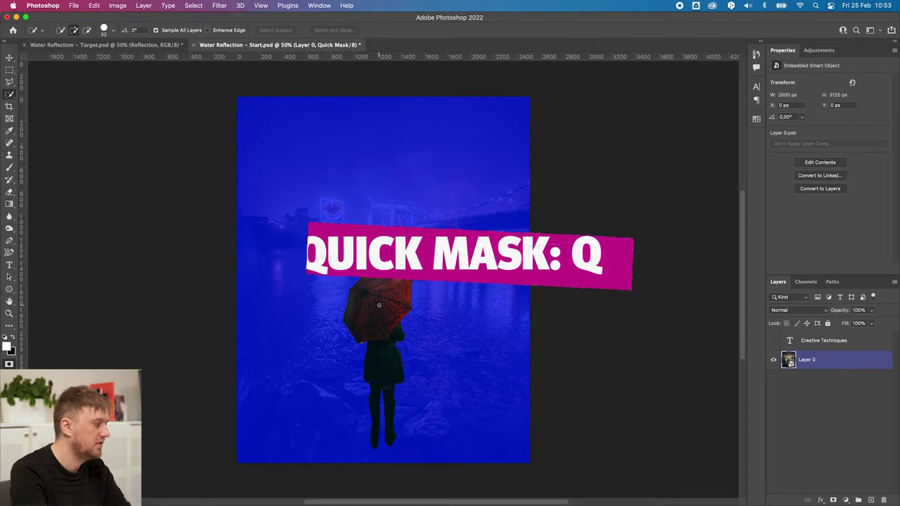
{"action": "key", "text": "q"}
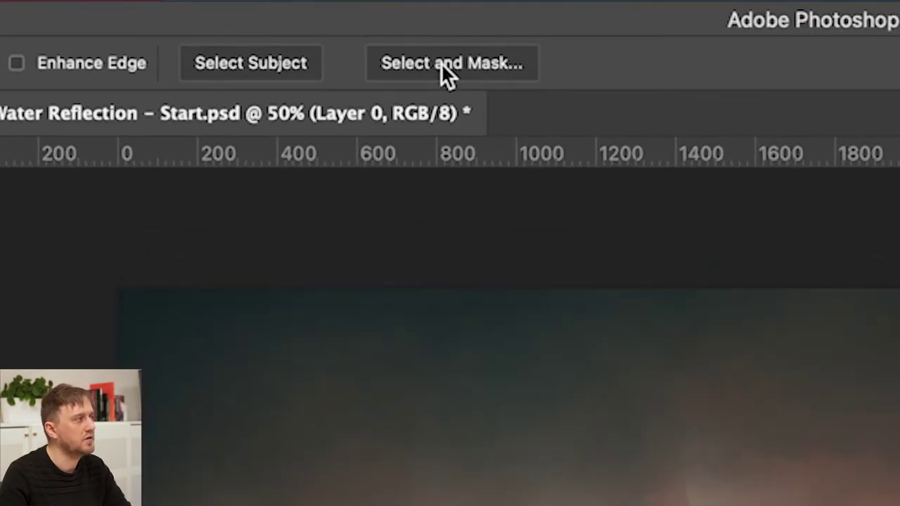
Refine the figure selection in Select and Mask, with output set to New Layer with Layer Mask
{"action": "left_click", "coordinate": [441, 63]}
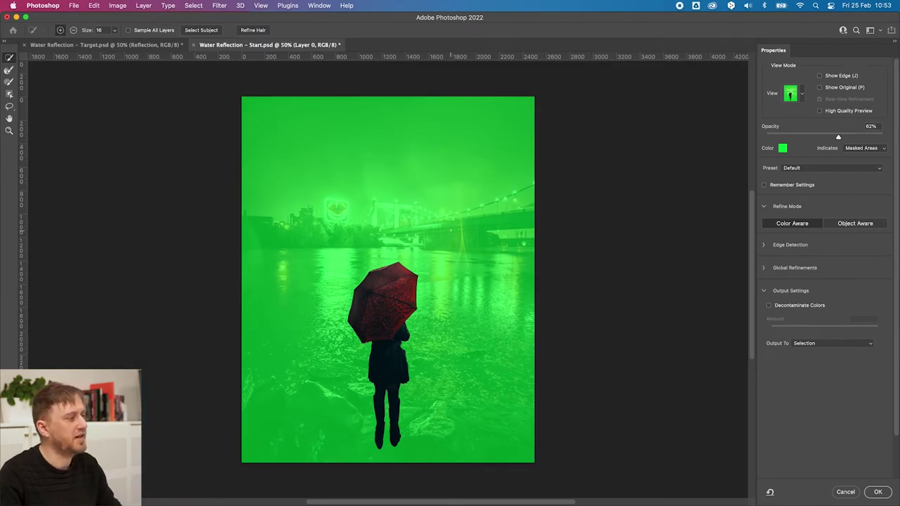
{"action": "scroll", "coordinate": [321, 307], "scroll_direction": "up", "scroll_amount": 5}
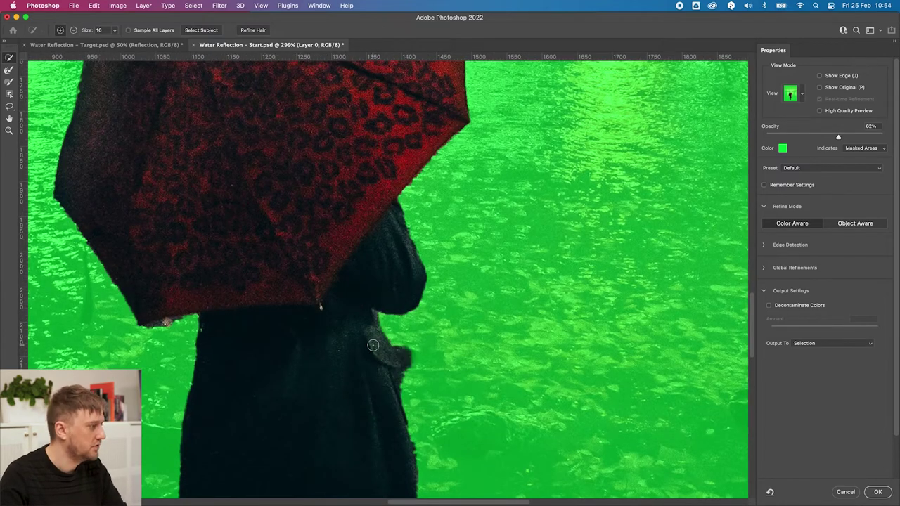
{"action": "left_click", "coordinate": [816, 343]}
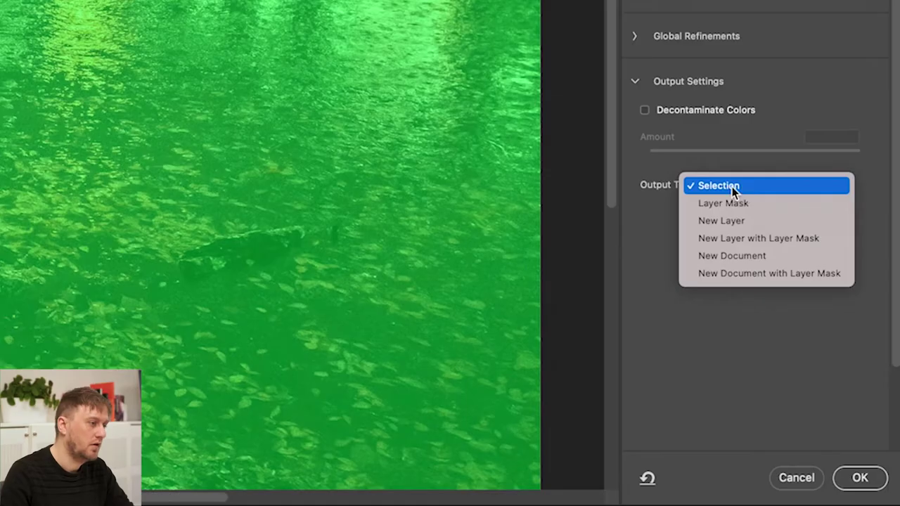
{"action": "left_click", "coordinate": [756, 239]}
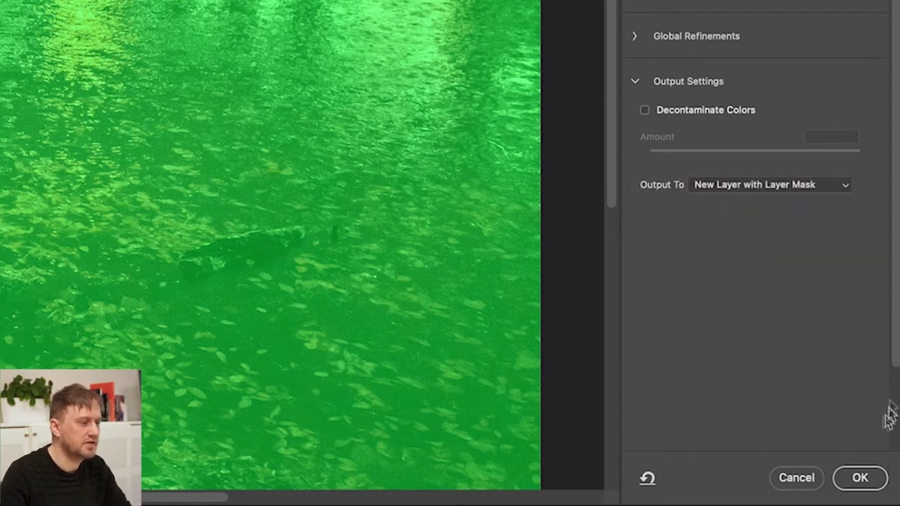
{"action": "left_click", "coordinate": [851, 479]}
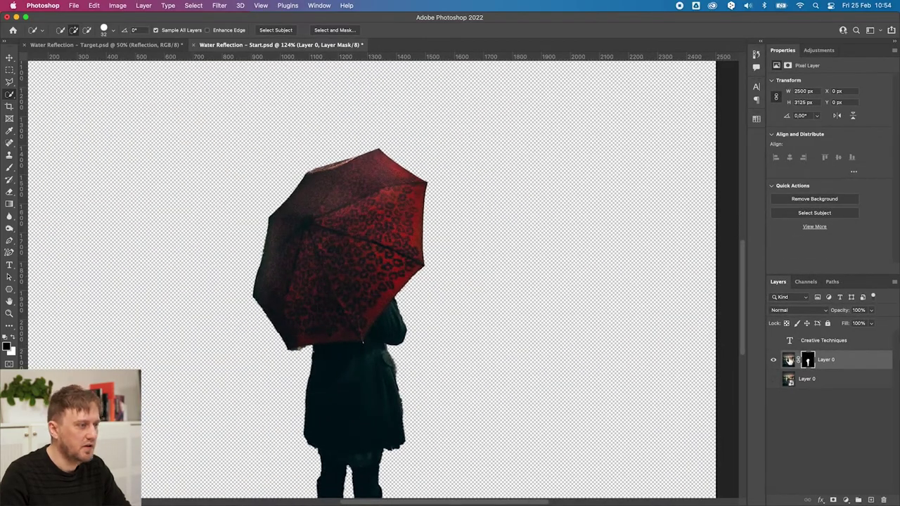
Move the cut-out figure above the text, and show the text and river photo again
{"action": "left_click_drag", "start_coordinate": [794, 337], "coordinate": [789, 341]}
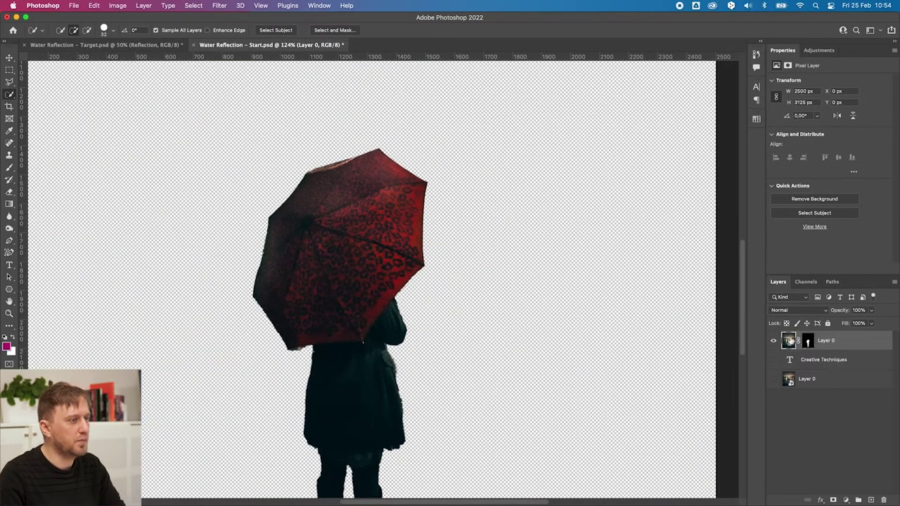
{"action": "left_click", "coordinate": [774, 360]}
{"action": "key", "text": "ctrl+0"}
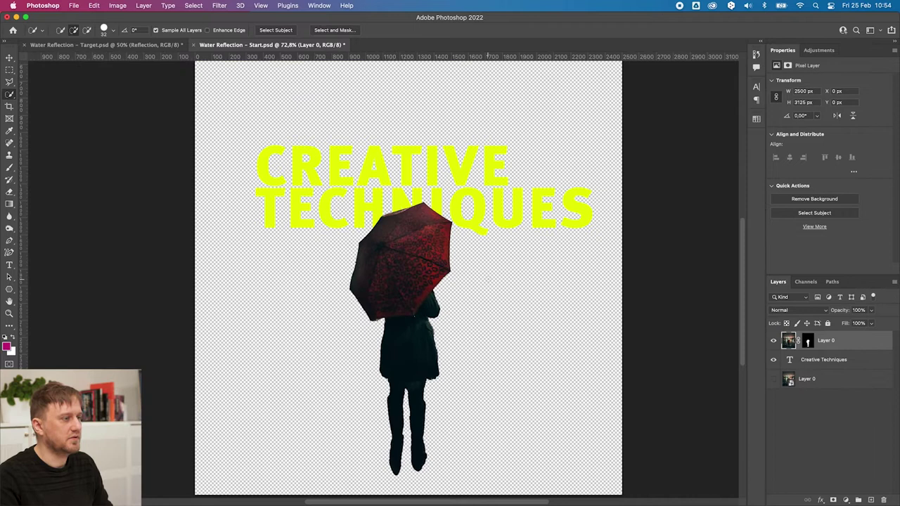
{"action": "left_click", "coordinate": [774, 379]}
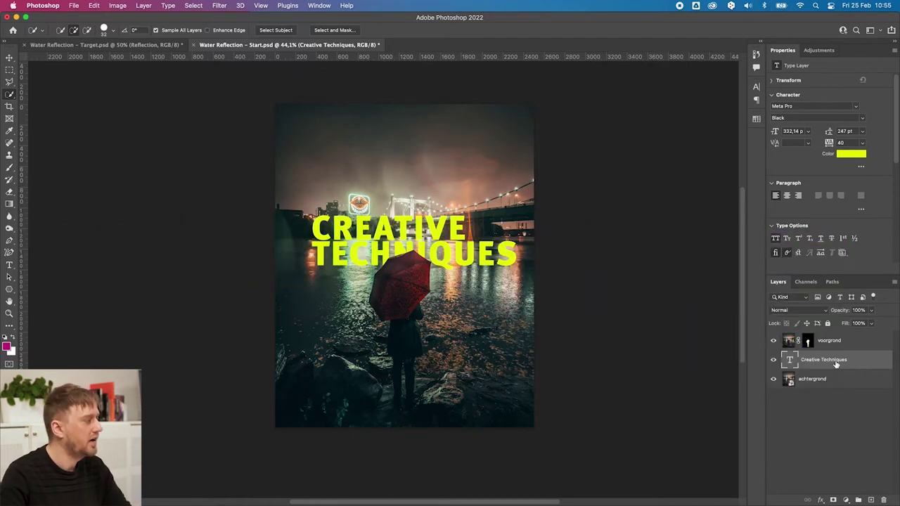
Fill a rectangle around the text with a #c4037e magenta Solid Color layer
{"action": "left_click", "coordinate": [9, 70]}
{"action": "left_click_drag", "start_coordinate": [462, 154], "coordinate": [524, 107]}
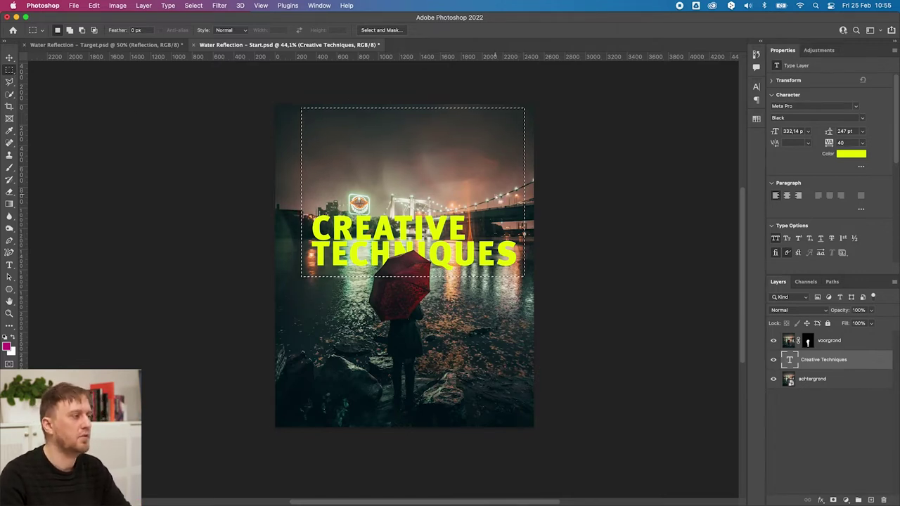
{"action": "left_click", "coordinate": [847, 500]}
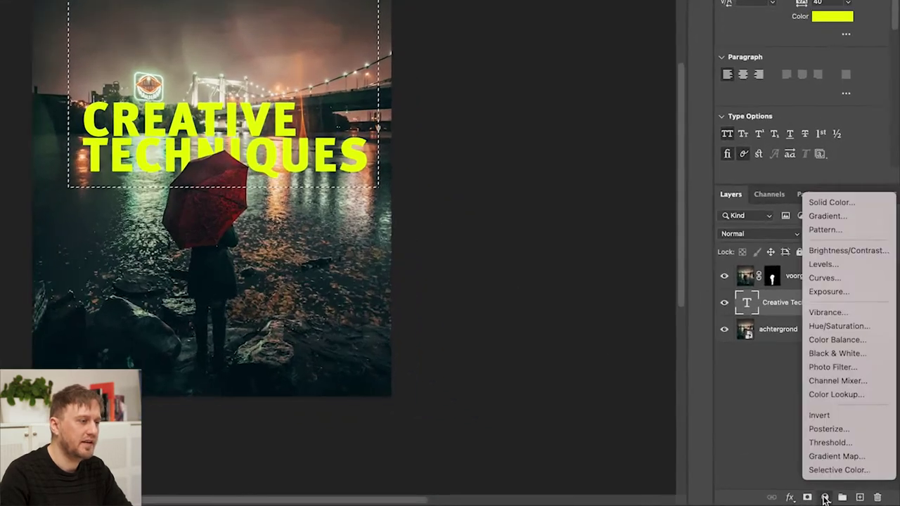
{"action": "left_click", "coordinate": [852, 289]}
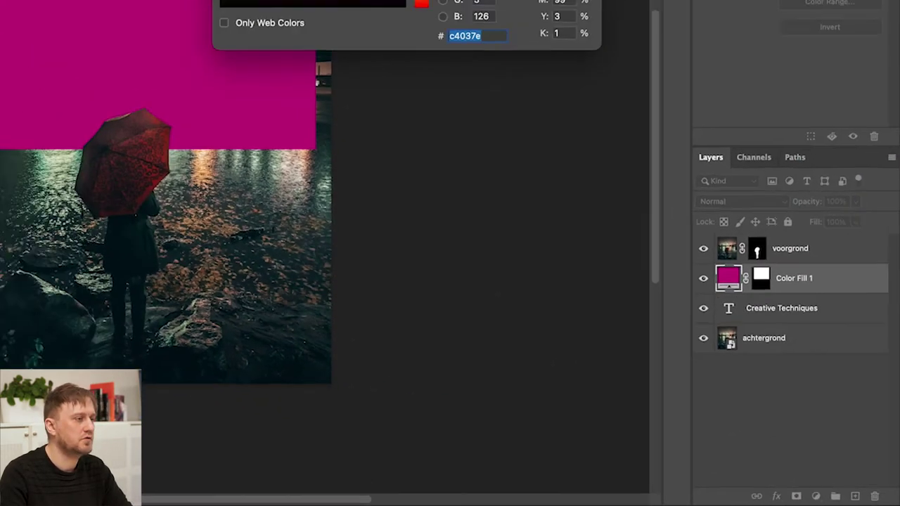
{"action": "left_click", "coordinate": [675, 62]}
Move the magenta fill below the text layer and select both layers together
{"action": "mouse_move", "coordinate": [794, 359]}
{"action": "left_mouse_down"}
{"action": "mouse_move", "coordinate": [797, 386]}
{"action": "mouse_move", "coordinate": [807, 382]}
{"action": "left_mouse_up"}
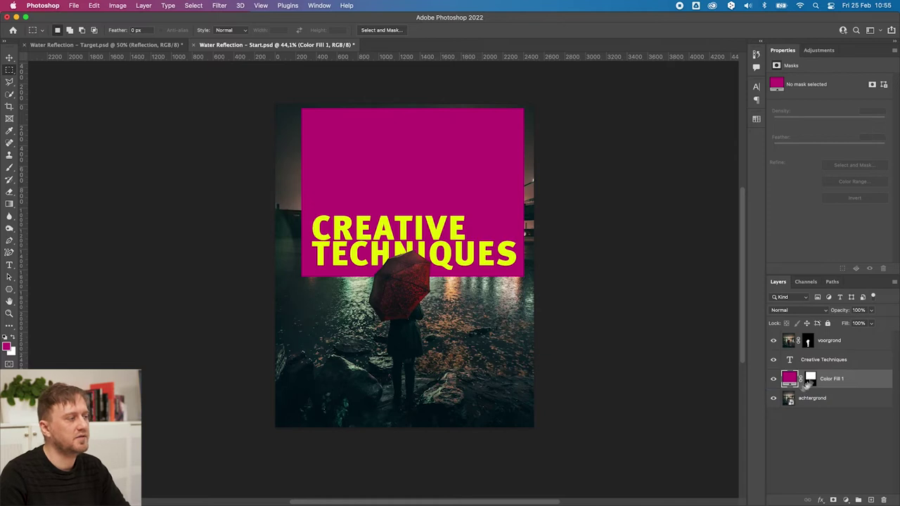
{"action": "key", "text": "alt+bracketright"}
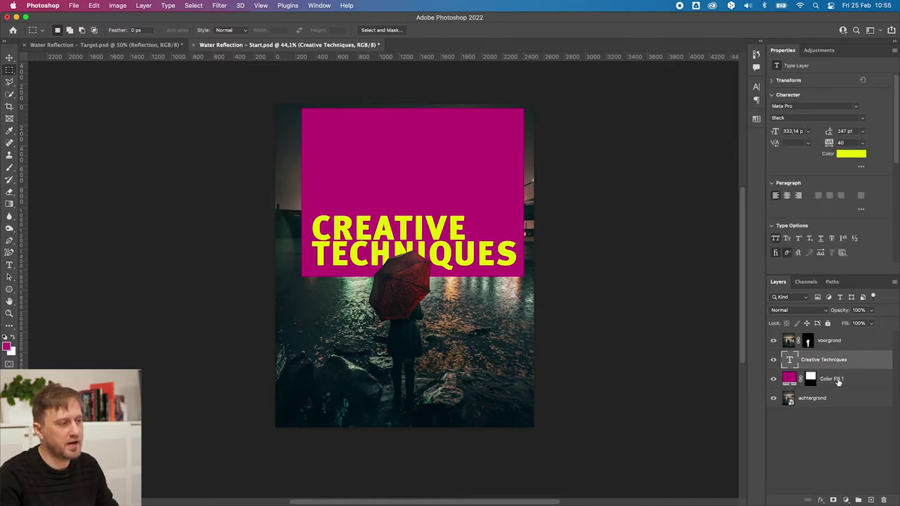
{"action": "left_click", "coordinate": [839, 380], "text": "shift"}
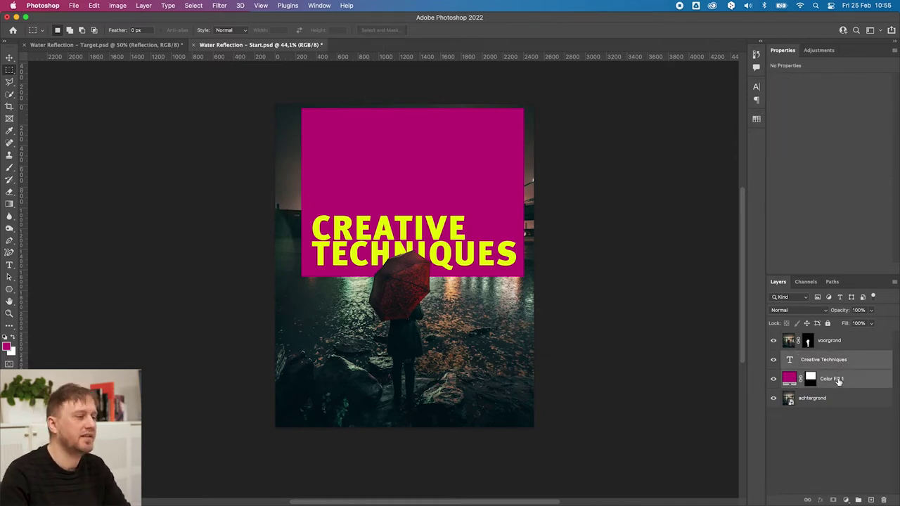
Convert the text and magenta fill into a Creative Techniques smart object and open its .psb
{"action": "right_click", "coordinate": [838, 380]}
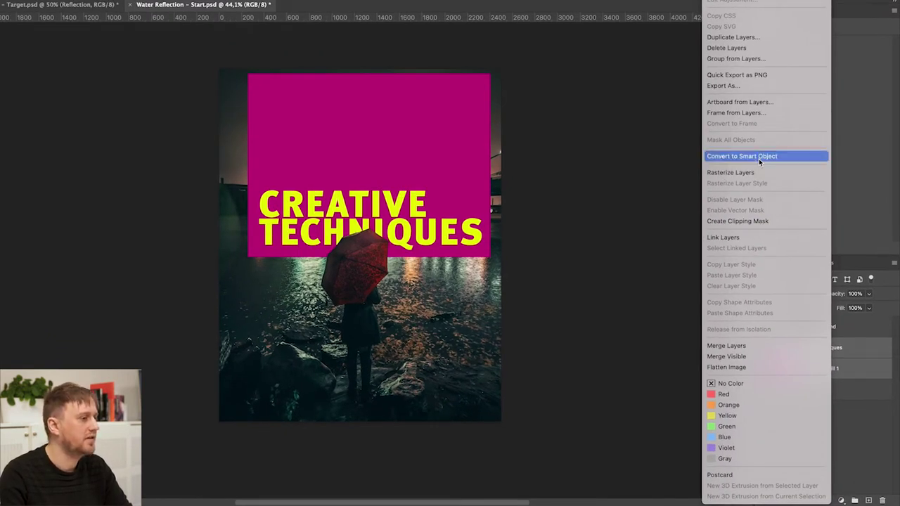
{"action": "left_click", "coordinate": [758, 159]}
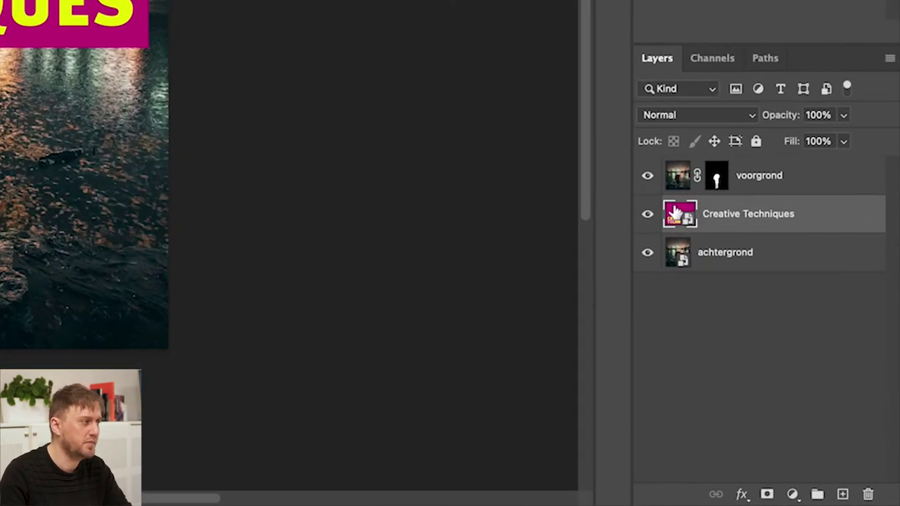
{"action": "double_click", "coordinate": [789, 360]}
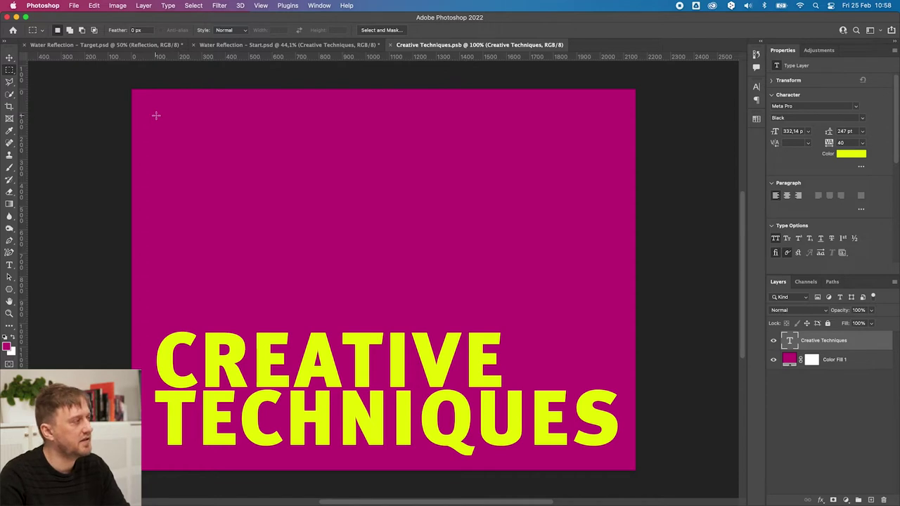
Delete Color Fill 1 inside Creative Techniques.psb, then save and close the file
{"action": "left_click", "coordinate": [847, 360]}
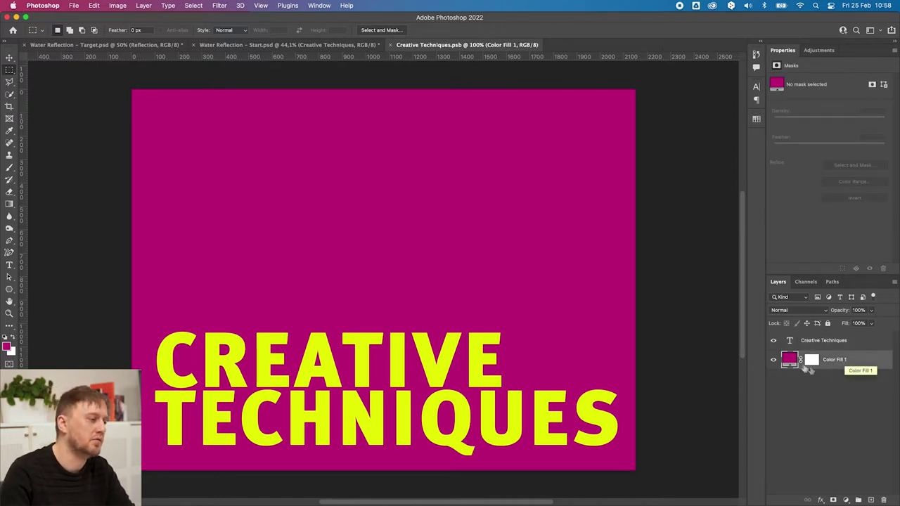
{"action": "left_click_drag", "start_coordinate": [846, 360], "coordinate": [884, 500]}
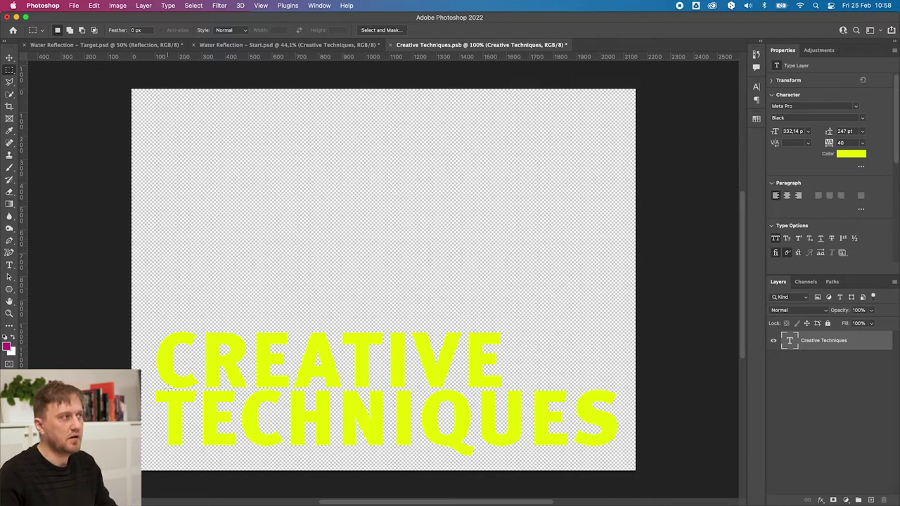
{"action": "key", "text": "super+s"}
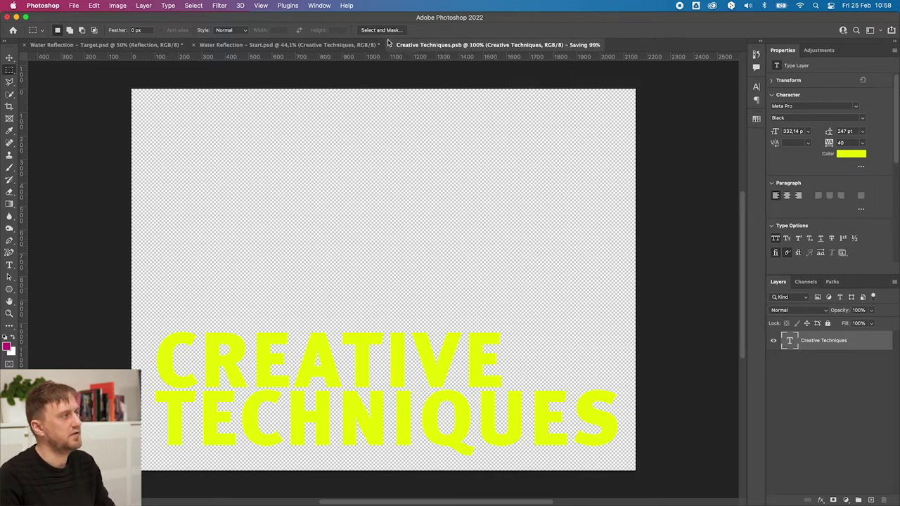
{"action": "key", "text": "super+w"}
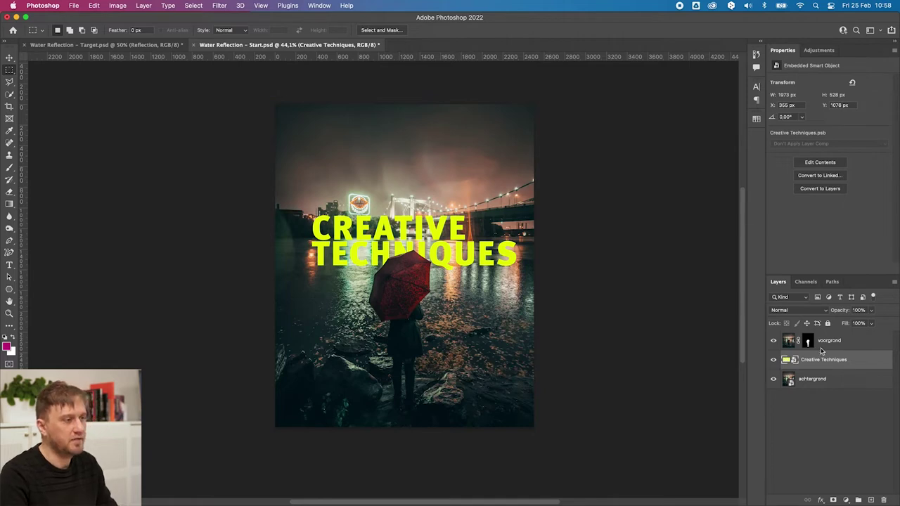
Duplicate the text layer, place the copy below the original, and rename it 'Reflectie'
{"action": "key", "text": "ctrl+j"}
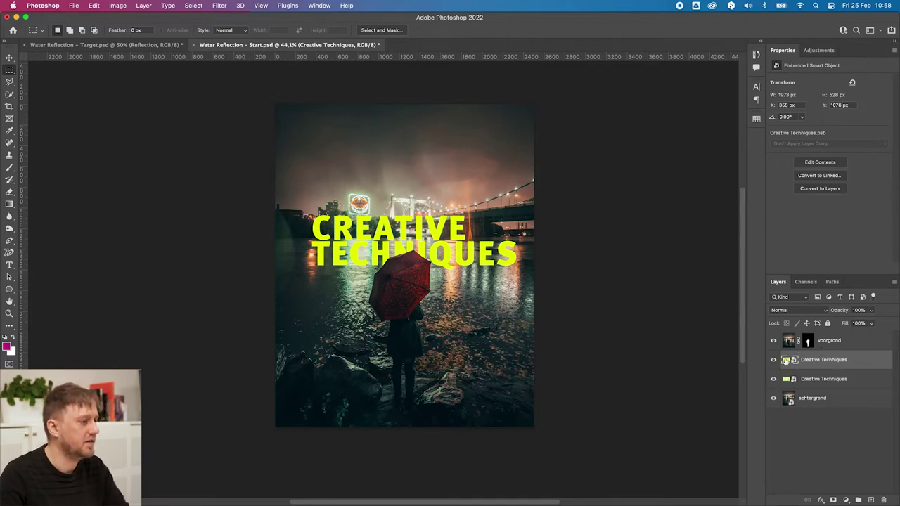
{"action": "left_click_drag", "start_coordinate": [788, 360], "coordinate": [795, 380]}
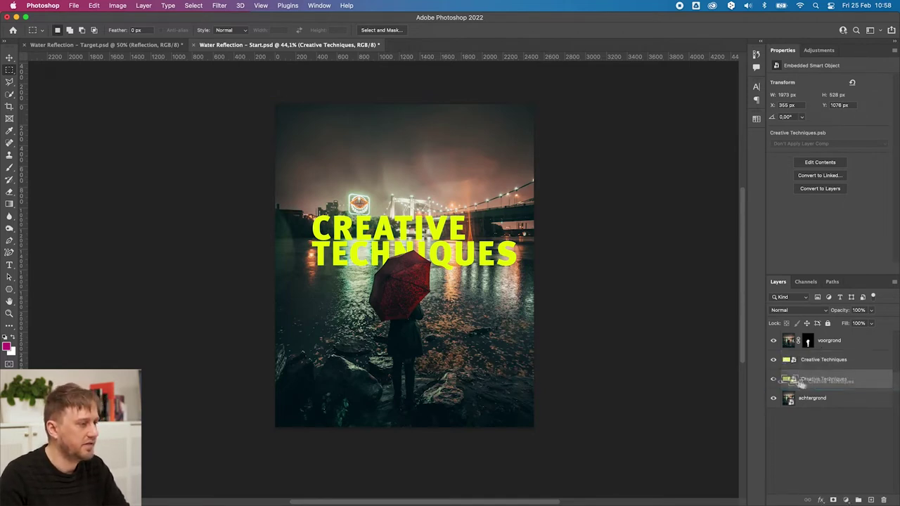
{"action": "double_click", "coordinate": [821, 379]}
{"action": "type", "text": "Reflectie"}
{"action": "key", "text": "Return"}
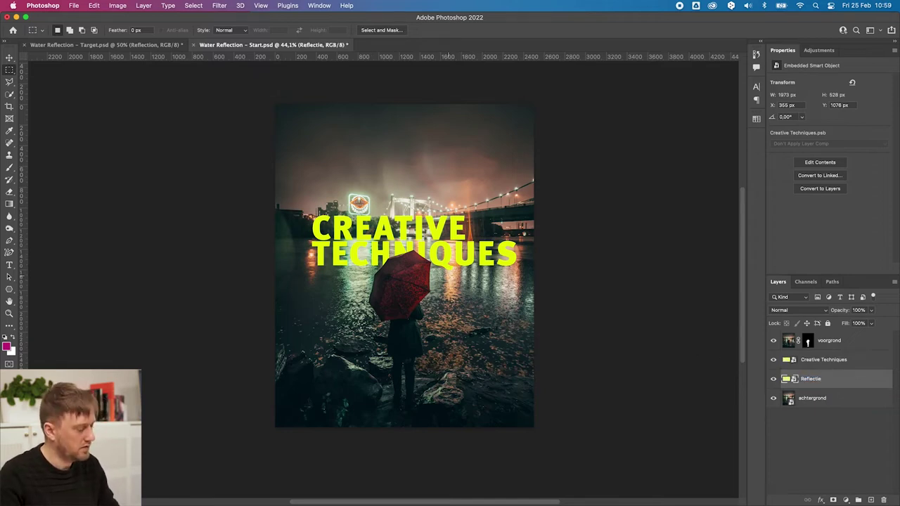
Move the Reflectie copy down under the original text and flip it vertically
{"action": "key", "text": "v"}
{"action": "left_click_drag", "start_coordinate": [402, 230], "coordinate": [402, 287]}
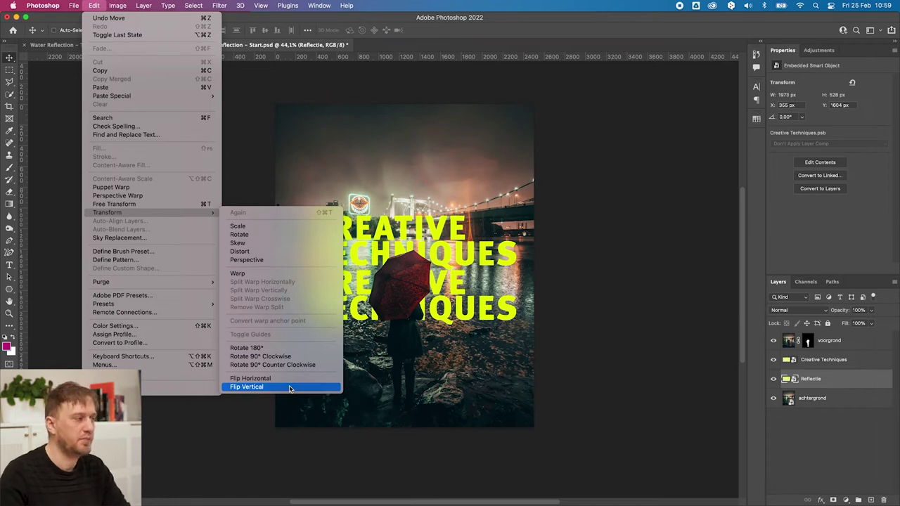
{"action": "left_click", "coordinate": [290, 388]}
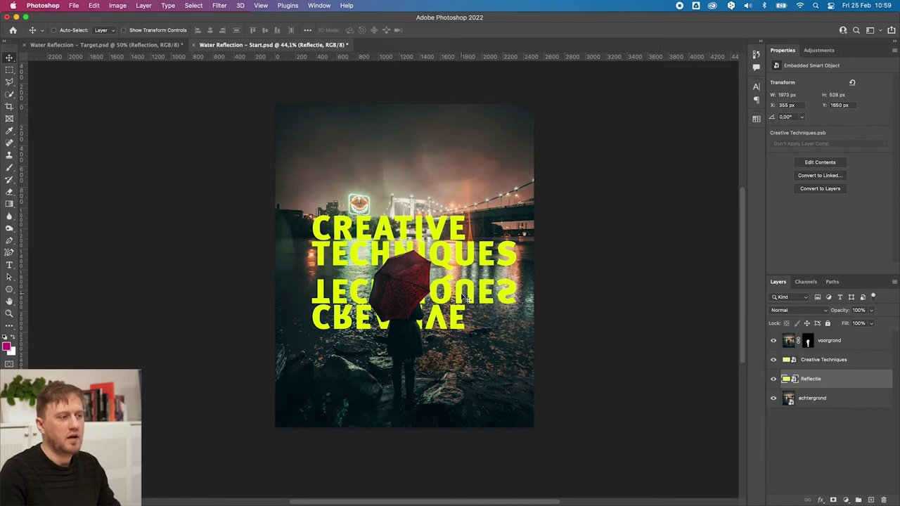
{"action": "left_click", "coordinate": [849, 361], "text": "shift"}
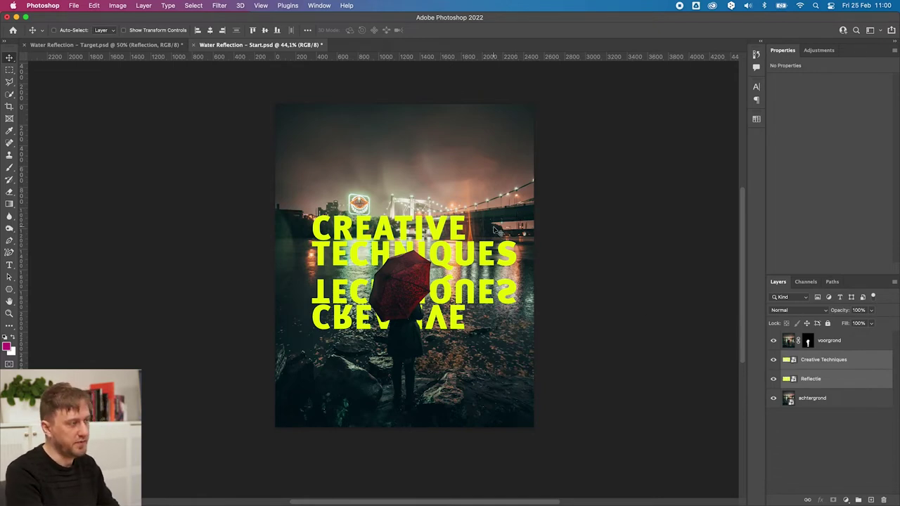
{"action": "key", "text": "ctrl+t"}
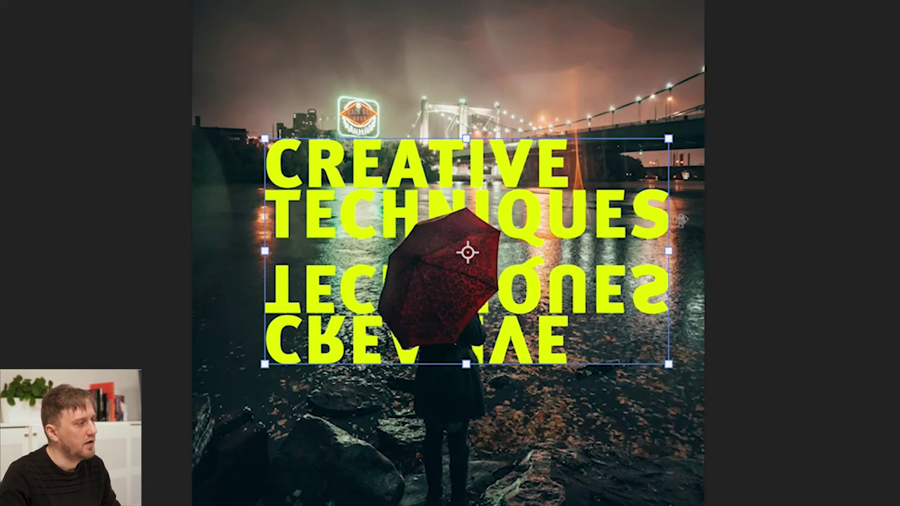
Distort the text and Reflectie together into a slight perspective tilt of about -4.86°
{"action": "left_click_drag", "start_coordinate": [596, 217], "coordinate": [594, 204]}
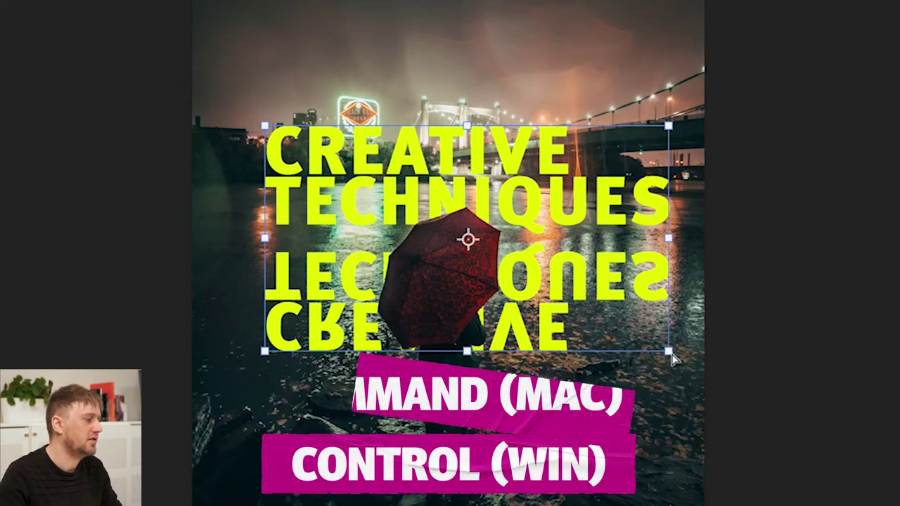
{"action": "mouse_move", "coordinate": [669, 356]}
{"action": "left_mouse_down"}
{"action": "mouse_move", "coordinate": [622, 301]}
{"action": "mouse_move", "coordinate": [665, 330]}
{"action": "left_mouse_up"}
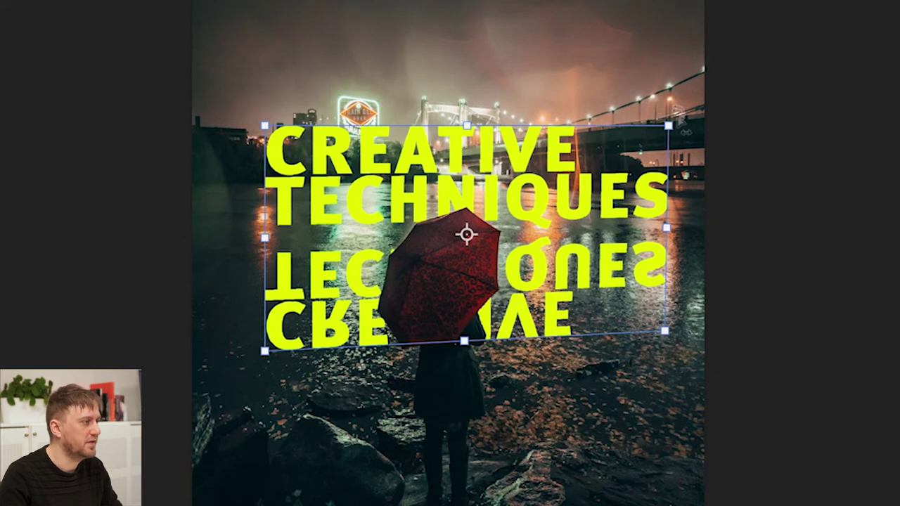
{"action": "left_click_drag", "start_coordinate": [669, 126], "coordinate": [667, 137]}
{"action": "left_click_drag", "start_coordinate": [667, 240], "coordinate": [661, 230]}
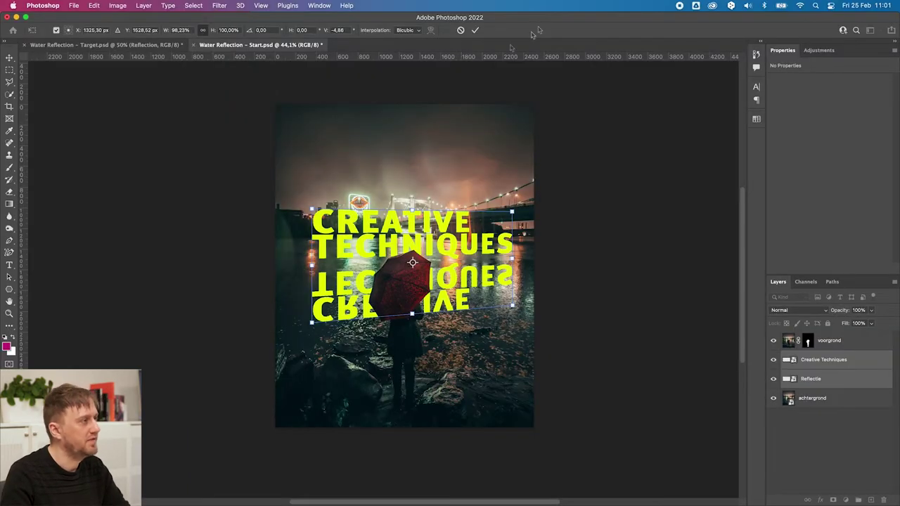
{"action": "left_click", "coordinate": [476, 31]}
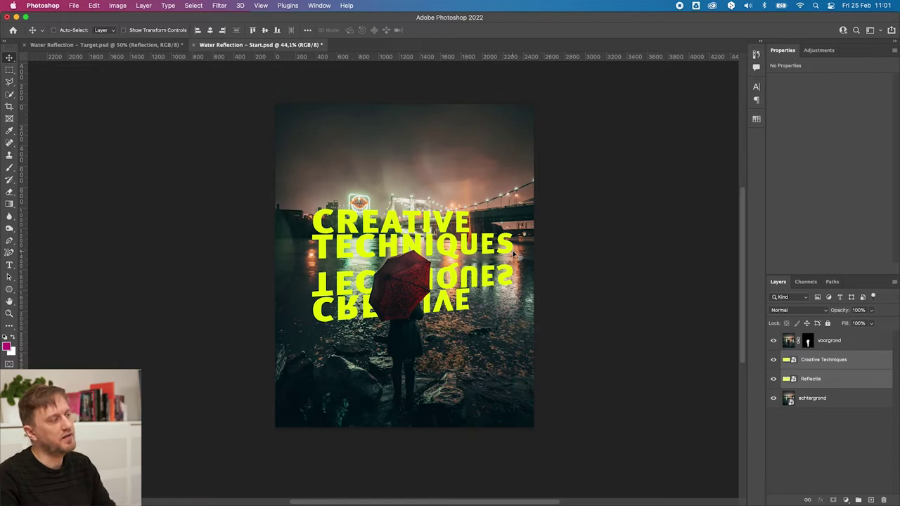
{"action": "left_click", "coordinate": [830, 436]}
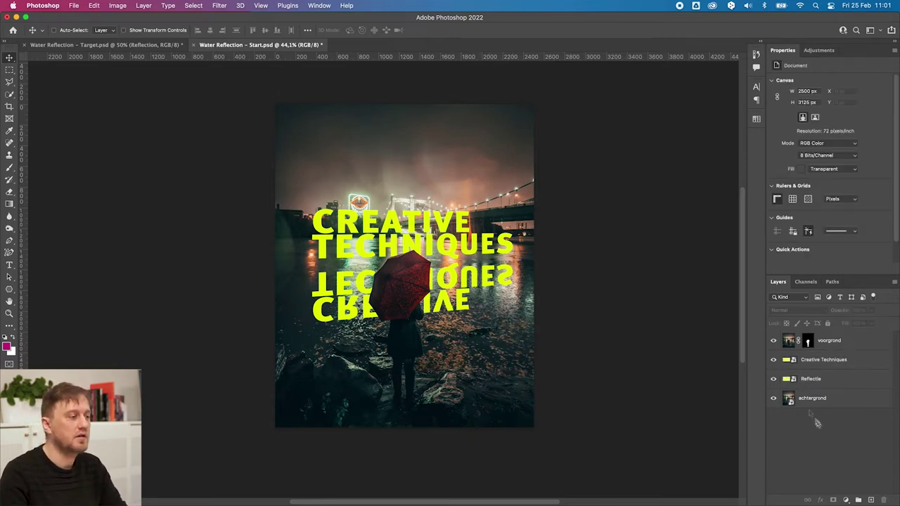
{"action": "left_click", "coordinate": [787, 361]}
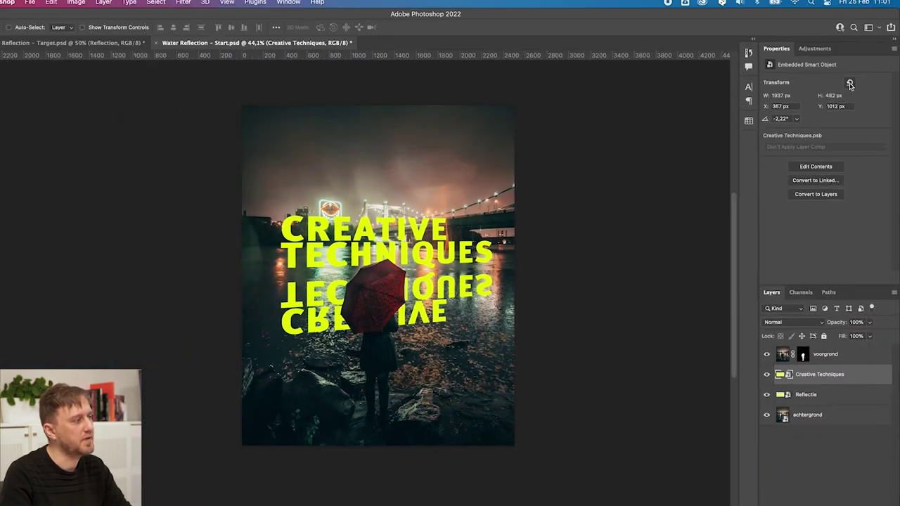
{"action": "left_click", "coordinate": [849, 84]}
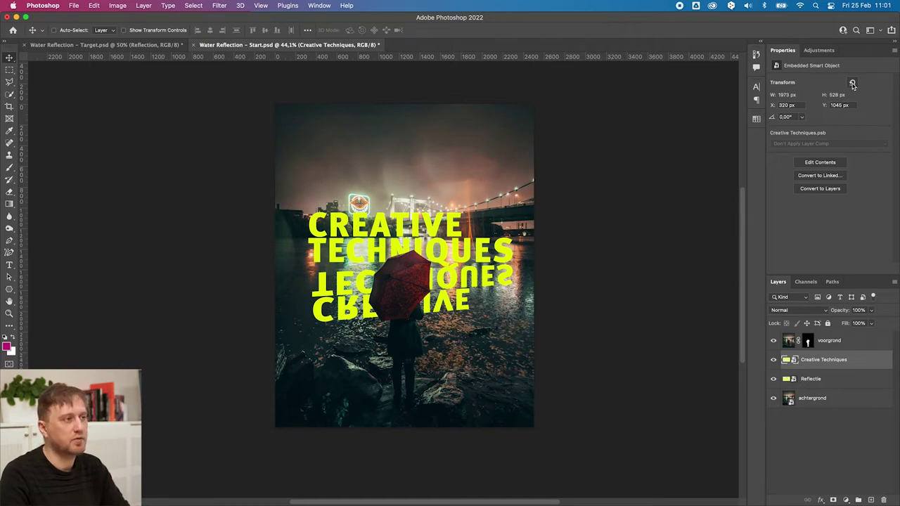
{"action": "key", "text": "super+z"}
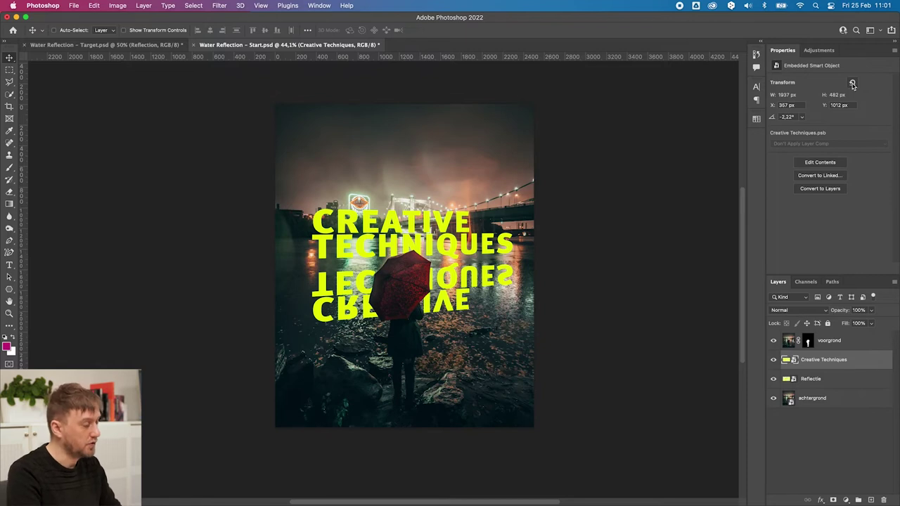
{"action": "key", "text": "super+t"}
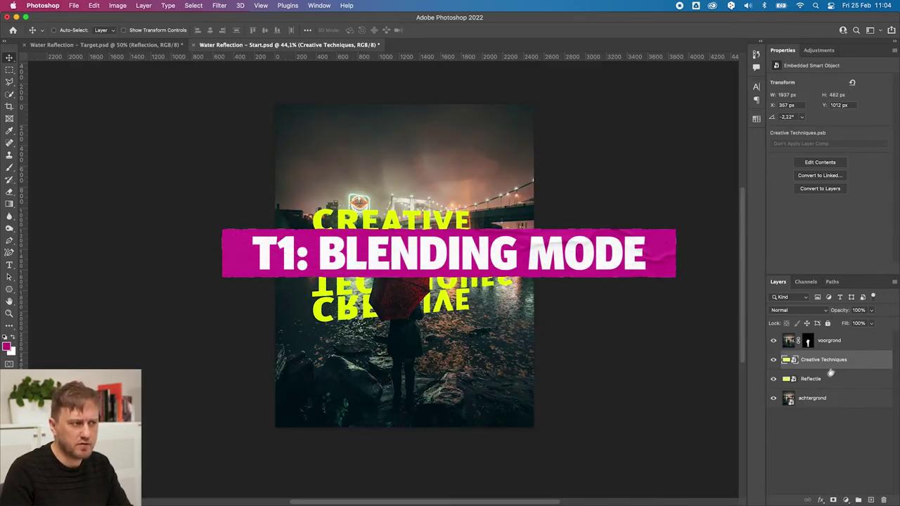
Set the Reflectie layer to Pin Light blending with Fill lowered to 76%
{"action": "left_click", "coordinate": [805, 379]}
{"action": "left_click", "coordinate": [733, 199]}
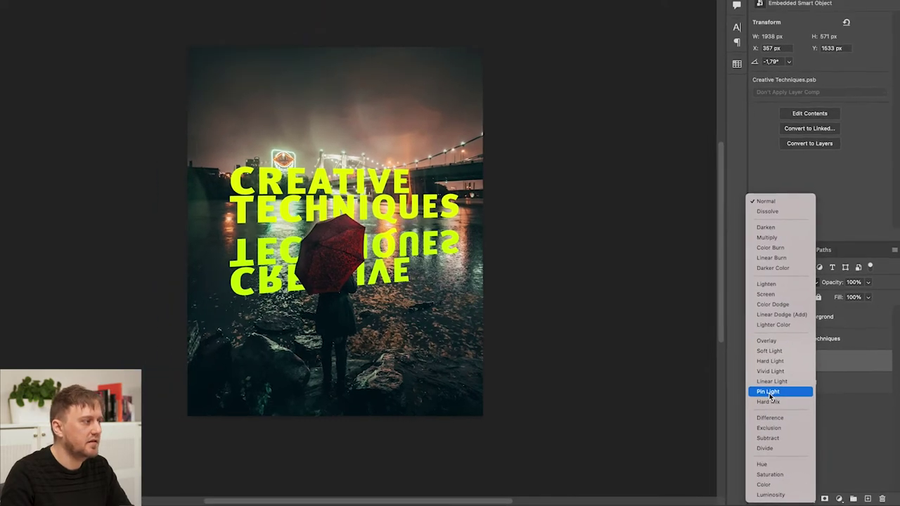
{"action": "left_click", "coordinate": [757, 382]}
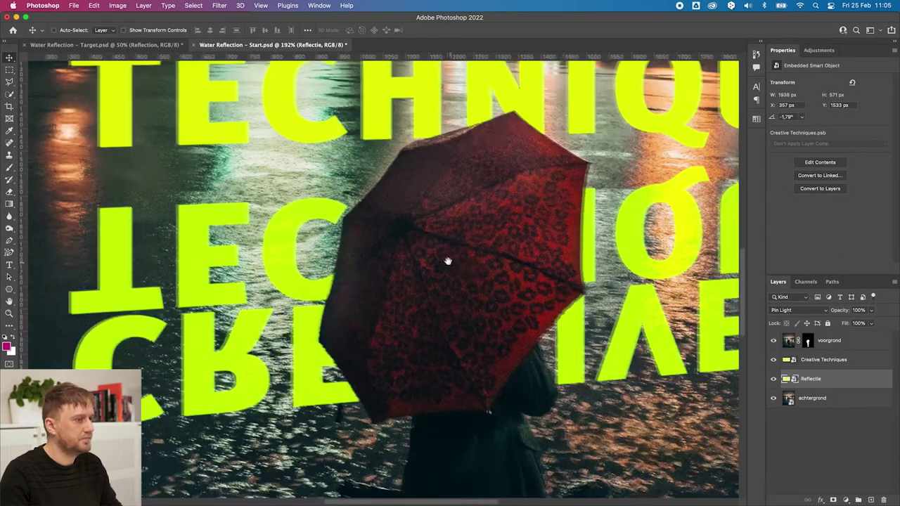
{"action": "left_click_drag", "start_coordinate": [846, 324], "coordinate": [846, 324]}
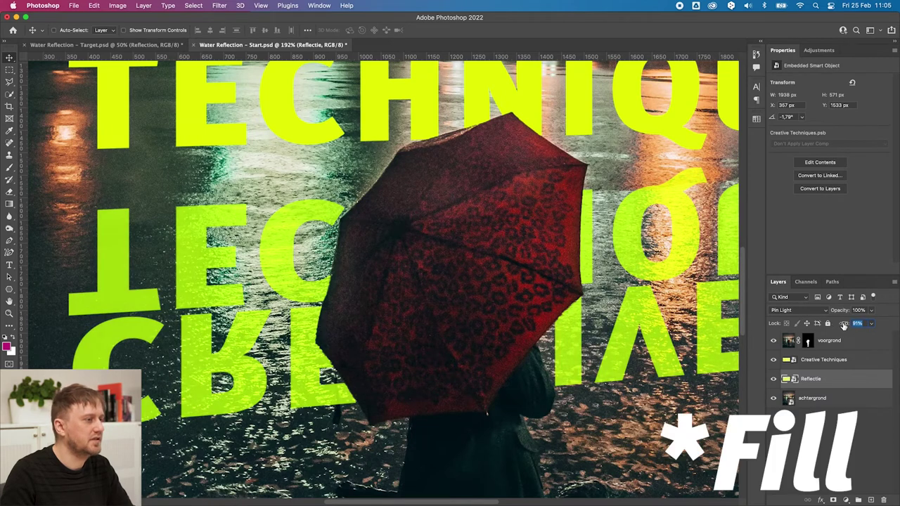
{"action": "left_click", "coordinate": [802, 310]}
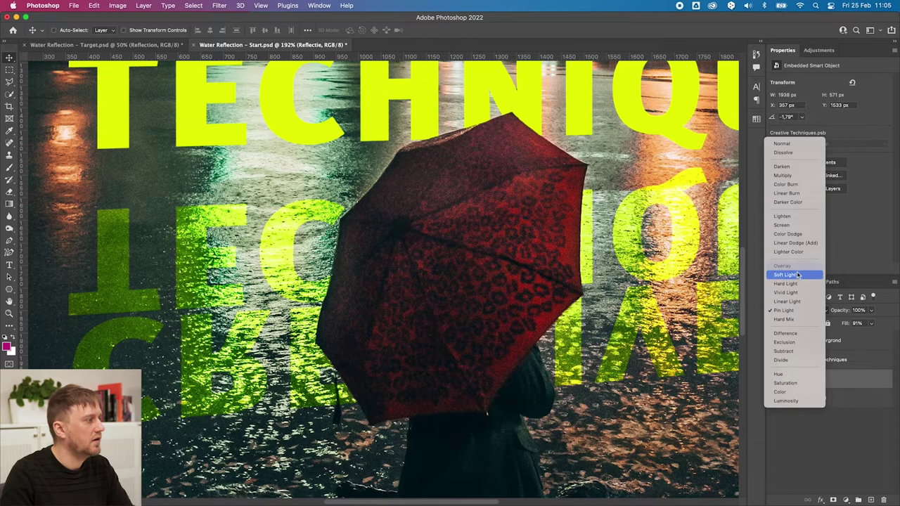
{"action": "left_click", "coordinate": [798, 265]}
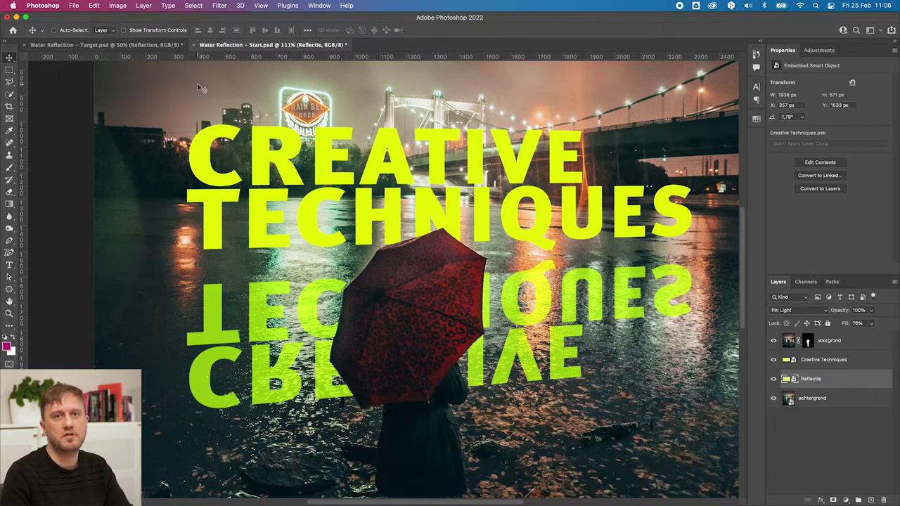
Apply a Wave filter: 67 generators, wavelength 1–17, amplitude 1–25, scale 10%/1%
{"action": "left_click", "coordinate": [225, 5]}
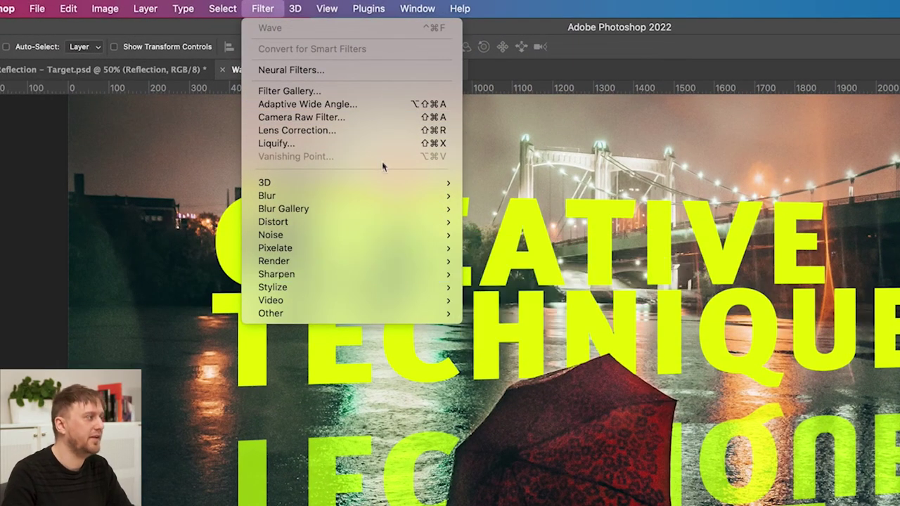
{"action": "mouse_move", "coordinate": [282, 222]}
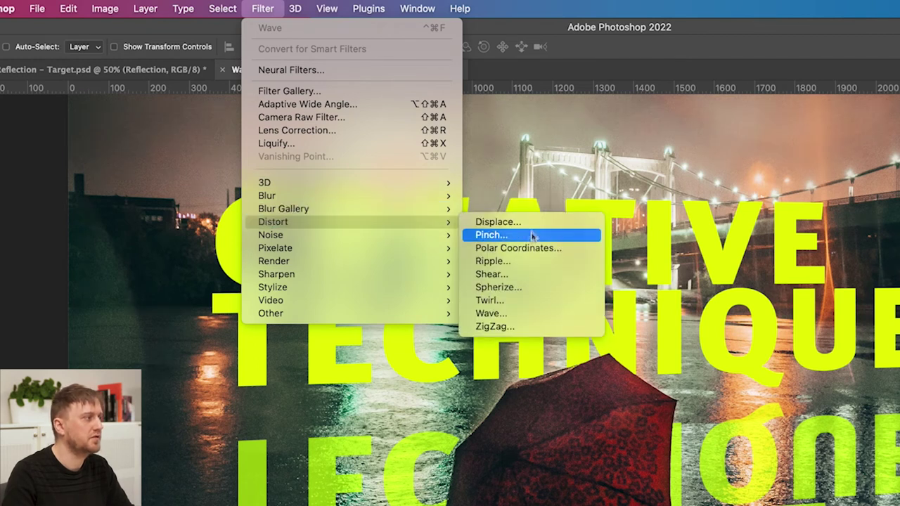
{"action": "left_click", "coordinate": [537, 313]}
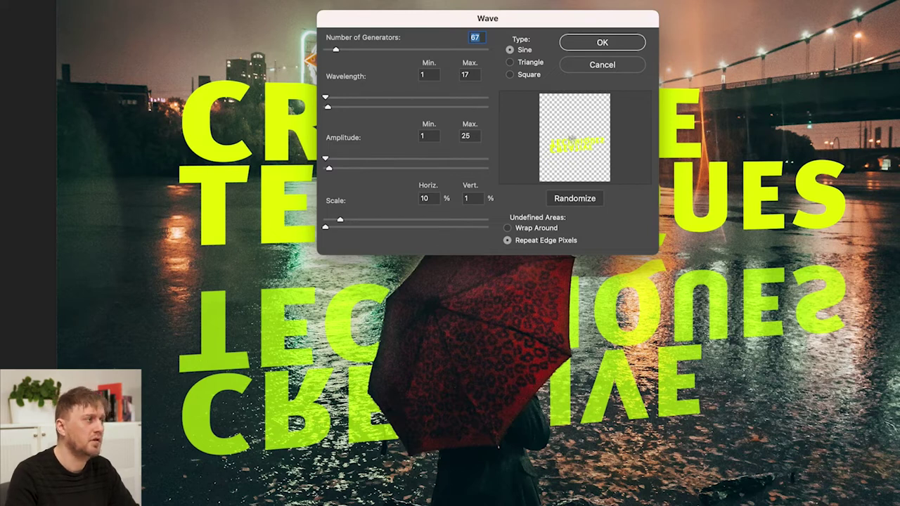
{"action": "left_click", "coordinate": [604, 45]}
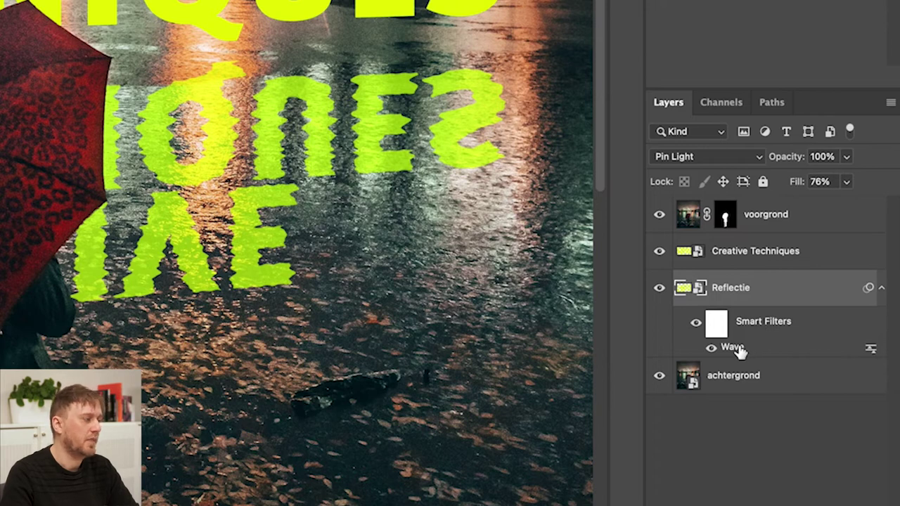
Reopen the Wave smart filter and cut its vertical scale to 1%
{"action": "double_click", "coordinate": [738, 348]}
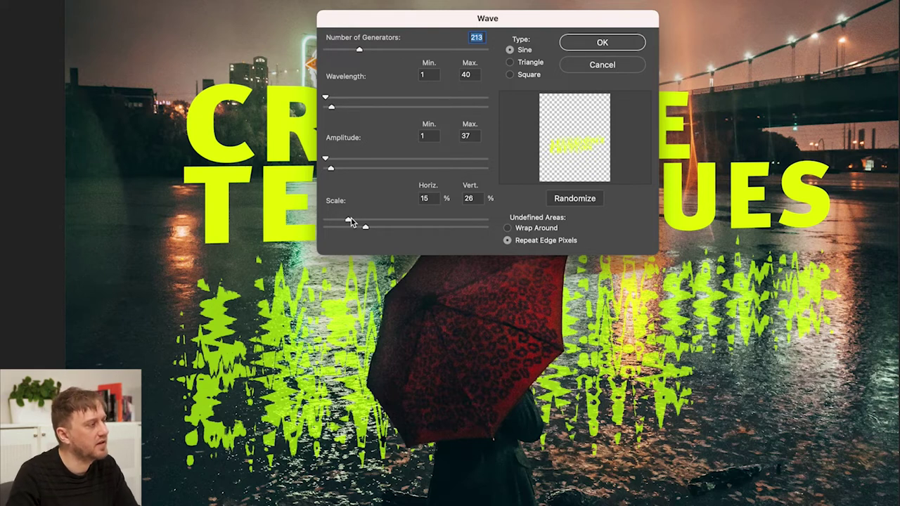
{"action": "mouse_move", "coordinate": [365, 227]}
{"action": "left_mouse_down"}
{"action": "mouse_move", "coordinate": [325, 228]}
{"action": "mouse_move", "coordinate": [345, 222]}
{"action": "left_mouse_up"}
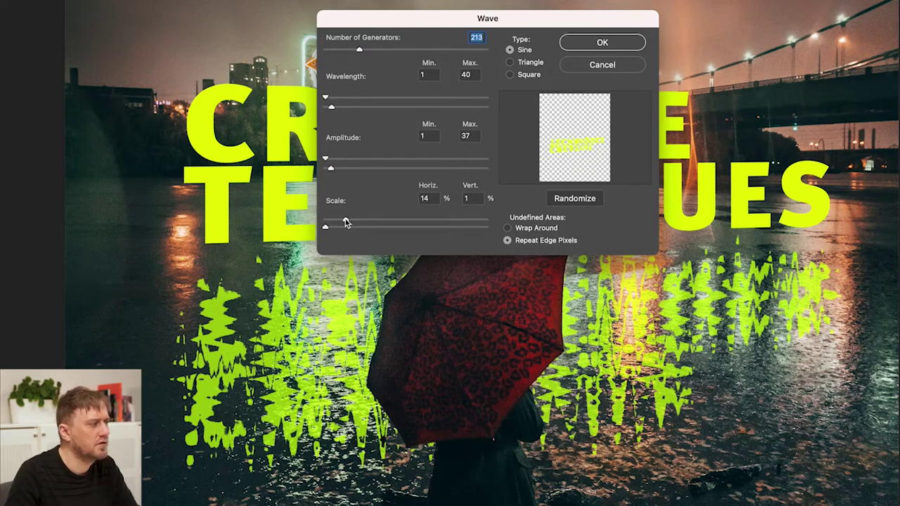
{"action": "left_click", "coordinate": [596, 43]}
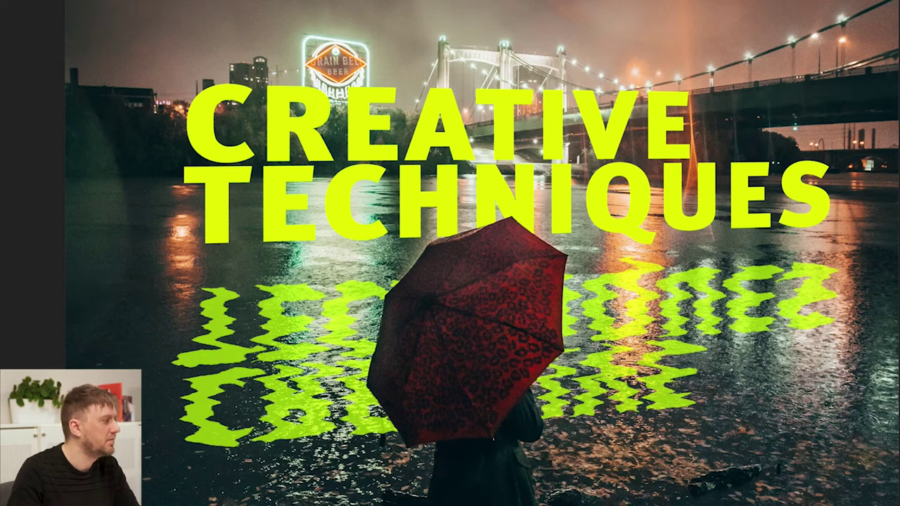
Lower Wave generators to 213, wavelength max to 33 and amplitude max to 29
{"action": "key", "text": "ctrl+alt+f"}
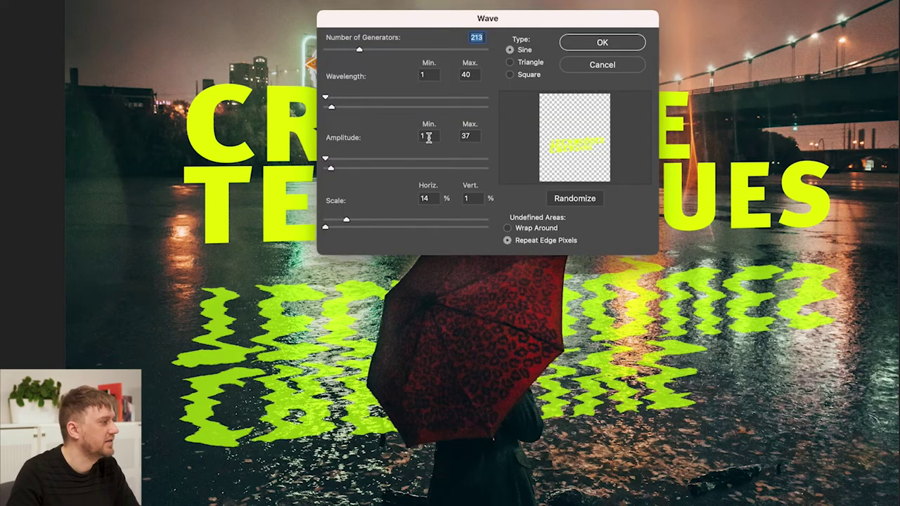
{"action": "left_click_drag", "start_coordinate": [441, 23], "coordinate": [453, 19]}
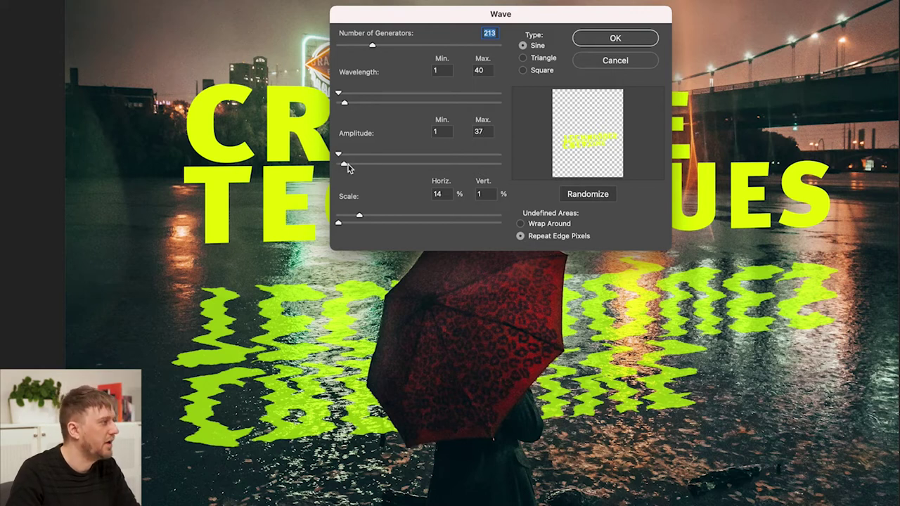
{"action": "left_click_drag", "start_coordinate": [345, 166], "coordinate": [342, 166]}
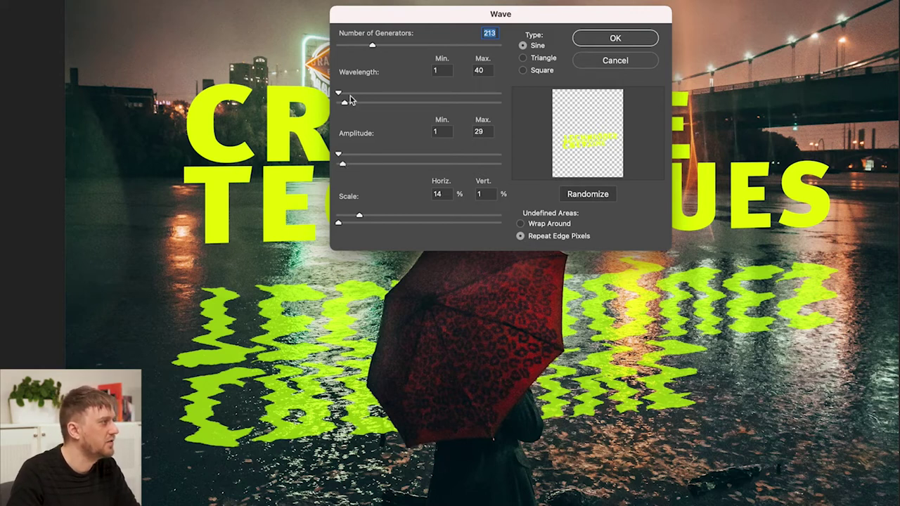
{"action": "left_click_drag", "start_coordinate": [346, 104], "coordinate": [343, 105]}
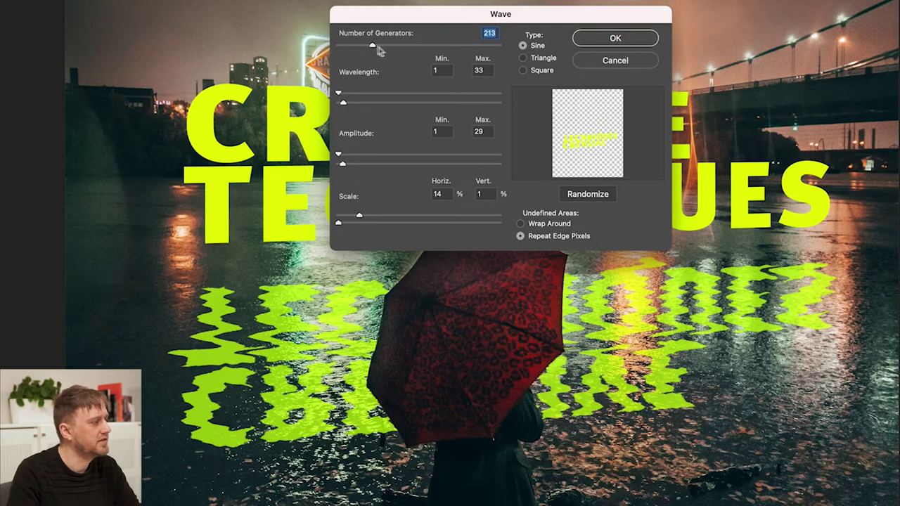
{"action": "left_click_drag", "start_coordinate": [373, 47], "coordinate": [361, 47]}
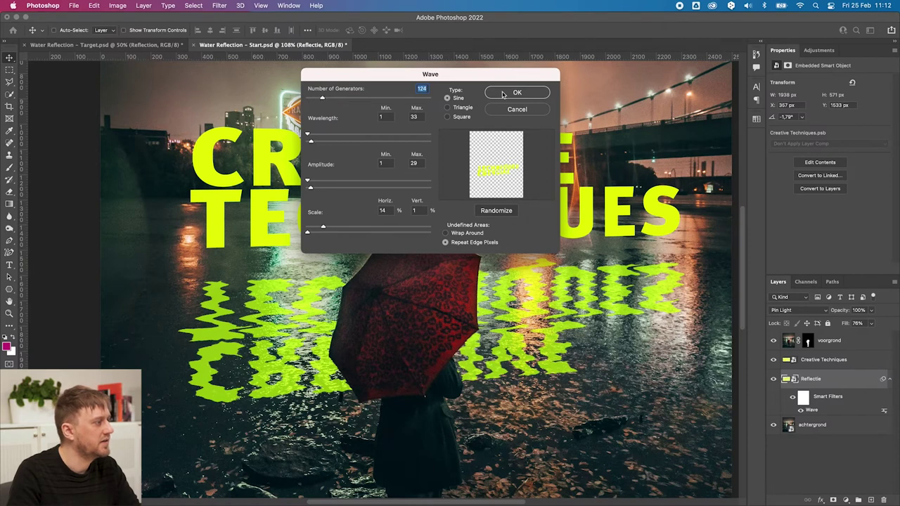
{"action": "left_click", "coordinate": [515, 93]}
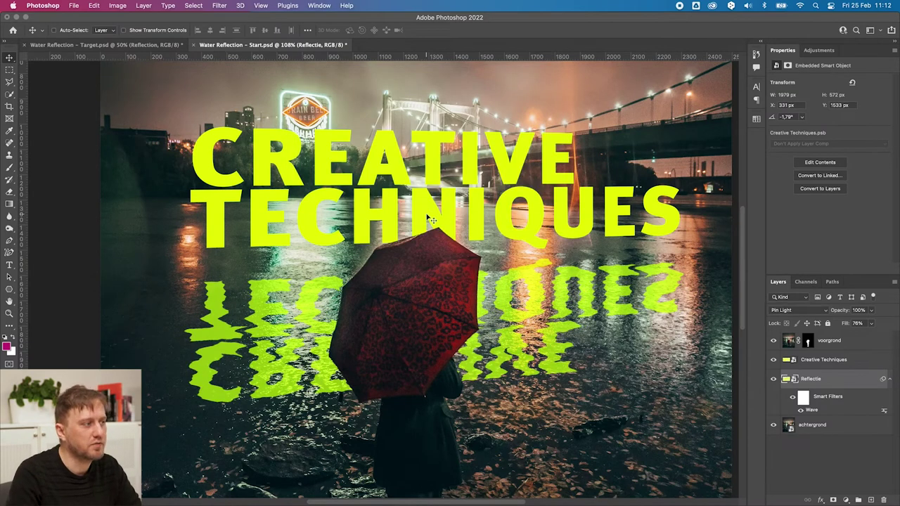
Group the Creative Techniques and Reflectie layers into a group named 'visual'
{"action": "scroll", "coordinate": [433, 220], "scroll_direction": "down", "scroll_amount": 1}
{"action": "key", "text": "alt+bracketright"}
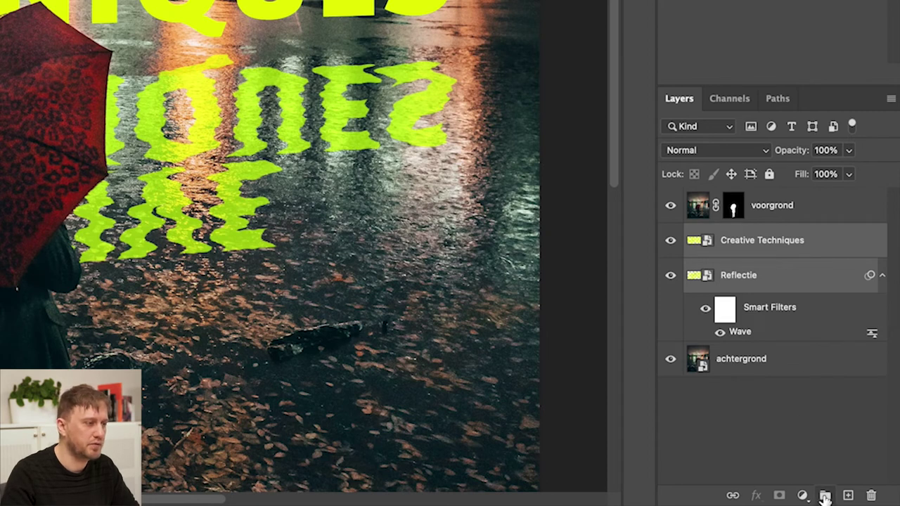
{"action": "left_click", "coordinate": [825, 497]}
{"action": "double_click", "coordinate": [744, 232]}
{"action": "type", "text": "visual"}
{"action": "key", "text": "Return"}
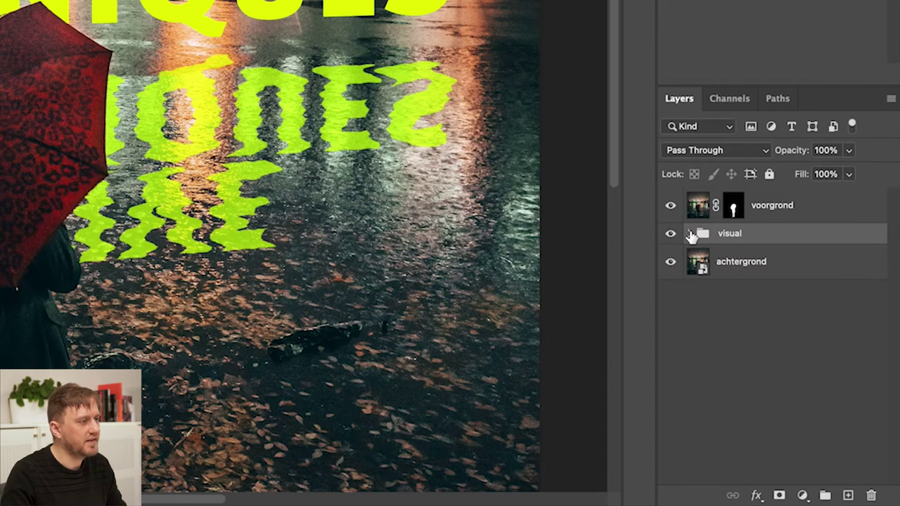
{"action": "left_click", "coordinate": [691, 234]}
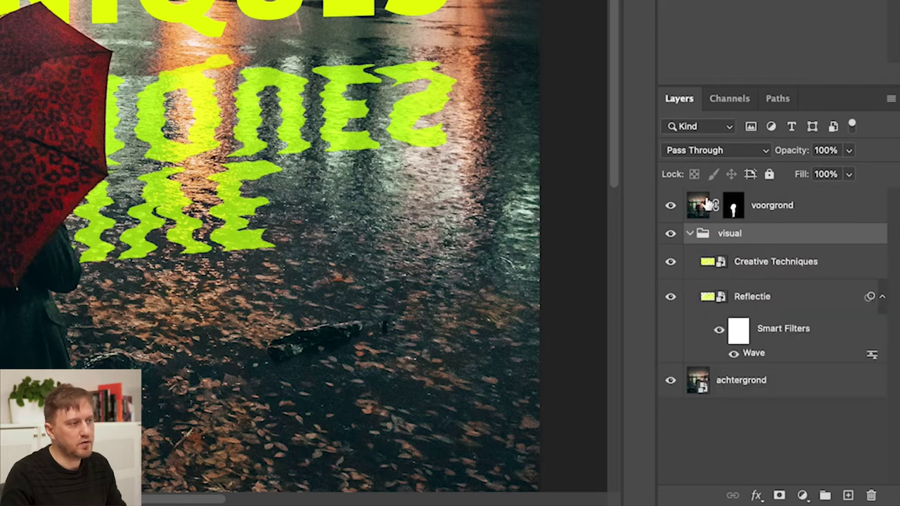
Mask the visual group with a black-white gradient fading out the reflection's lower part
{"action": "left_click", "coordinate": [779, 496]}
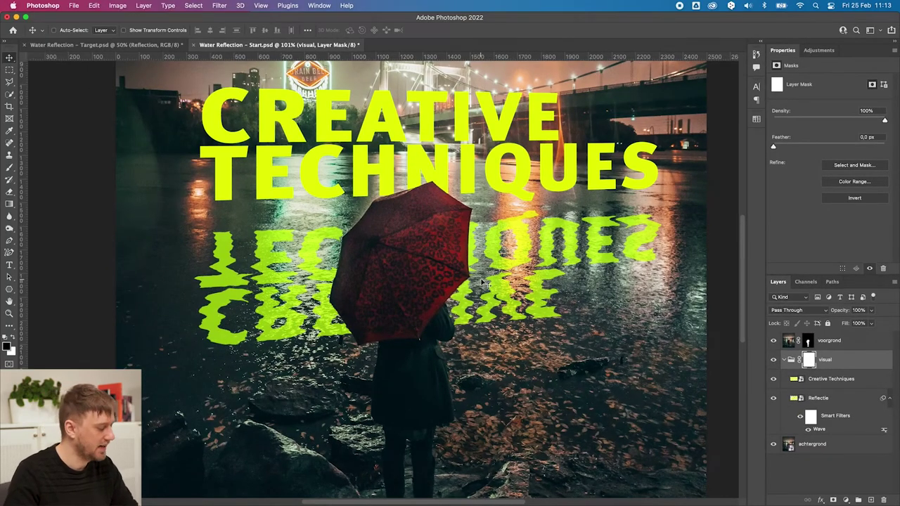
{"action": "key", "text": "g"}
{"action": "mouse_move", "coordinate": [439, 263]}
{"action": "left_mouse_down"}
{"action": "mouse_move", "coordinate": [443, 364]}
{"action": "mouse_move", "coordinate": [433, 226]}
{"action": "left_mouse_up"}
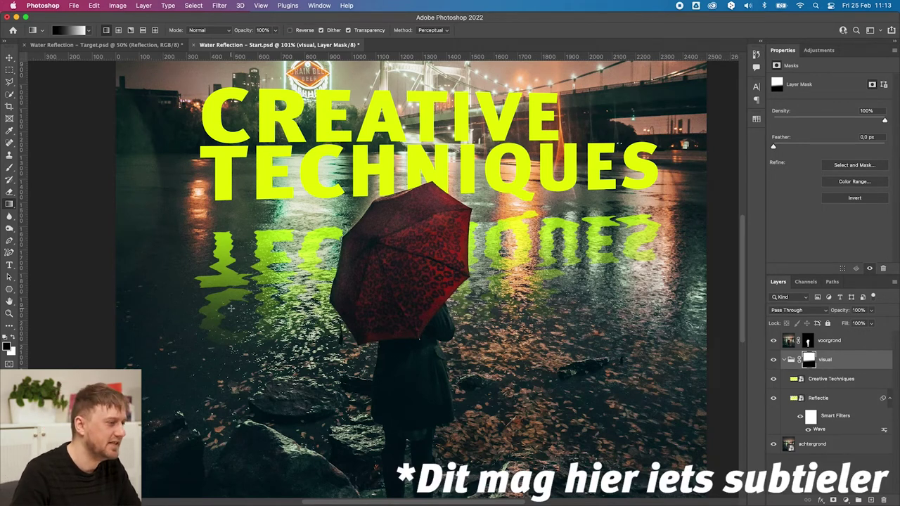
{"action": "left_click", "coordinate": [823, 399]}
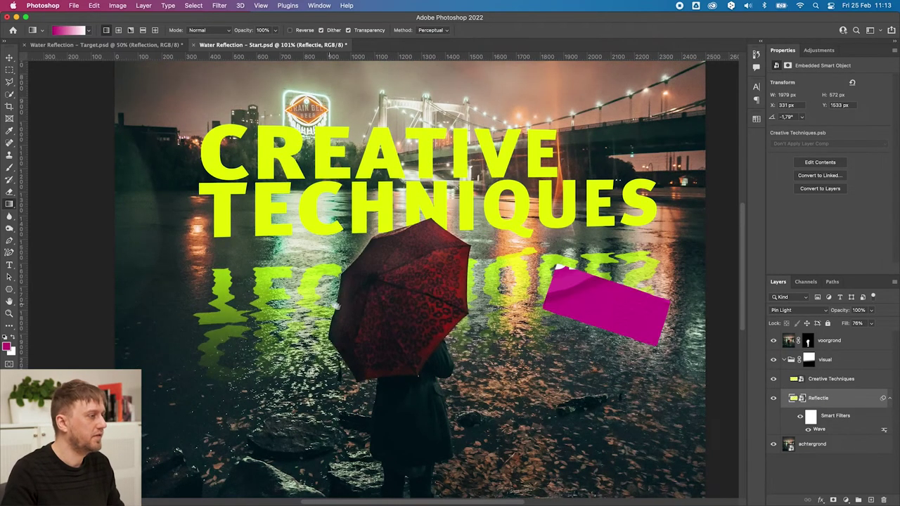
Start a Filter > Blur Gallery > Tilt-Shift blur on the reflection
{"action": "left_click", "coordinate": [220, 6]}
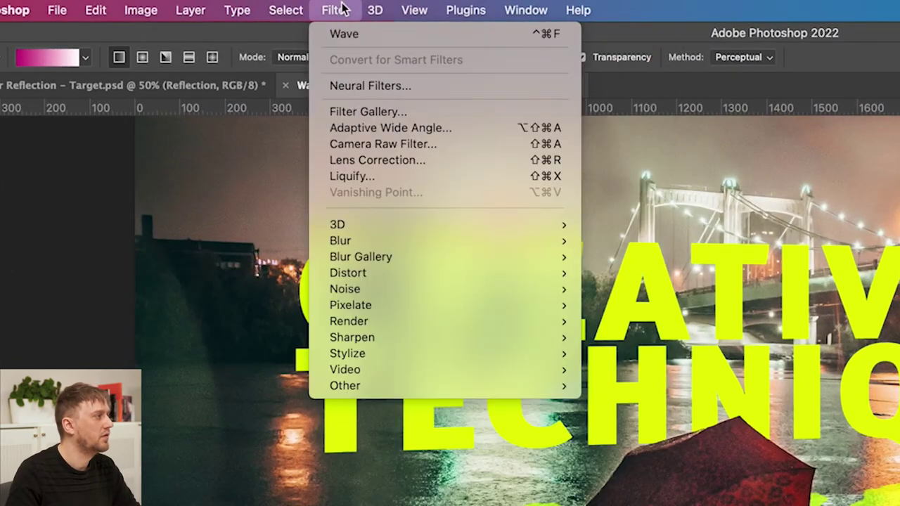
{"action": "mouse_move", "coordinate": [361, 257]}
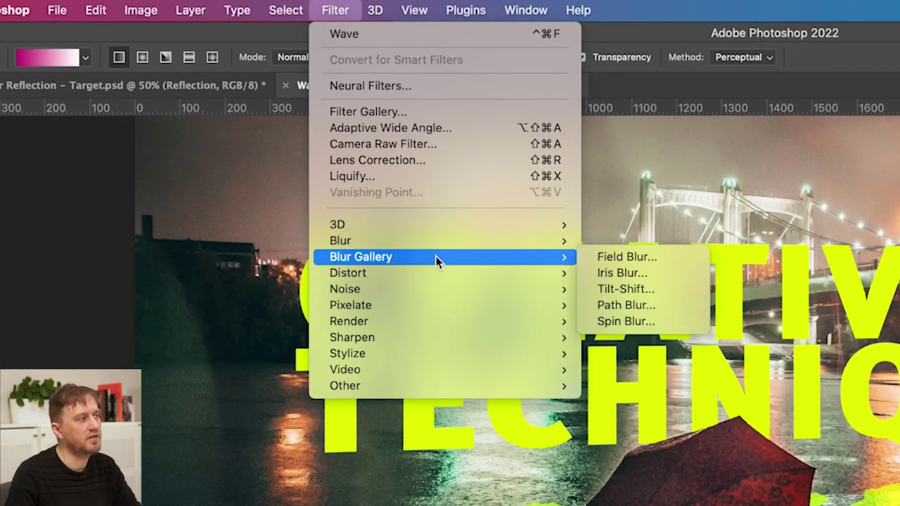
{"action": "left_click", "coordinate": [646, 290]}
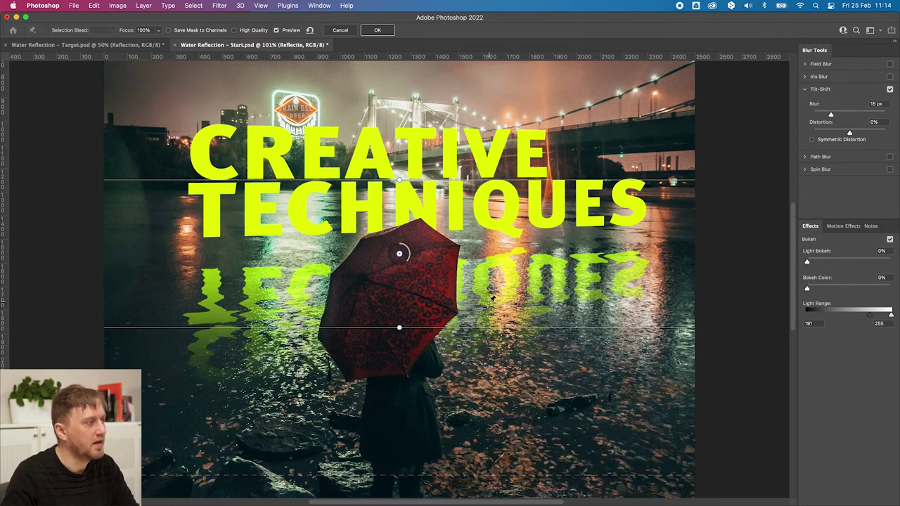
{"action": "scroll", "coordinate": [492, 299], "scroll_direction": "up", "scroll_amount": 3}
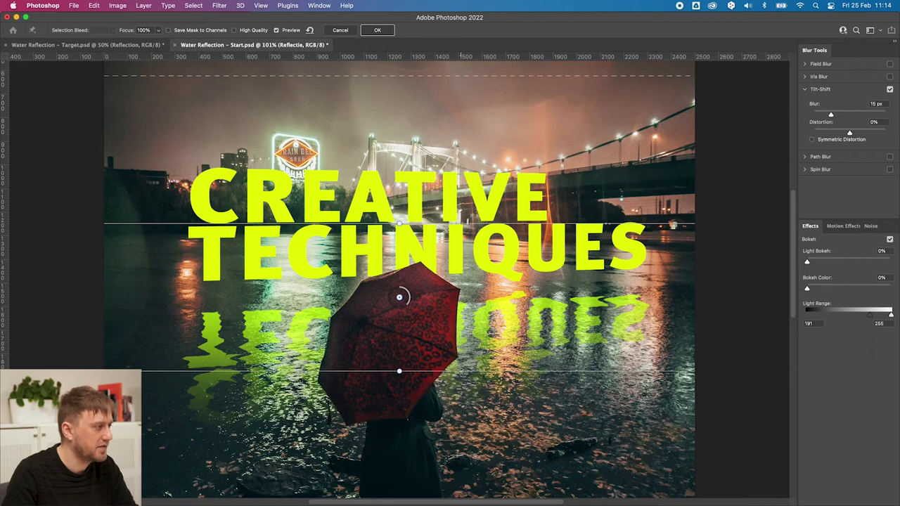
{"action": "scroll", "coordinate": [422, 302], "scroll_direction": "down", "scroll_amount": 3}
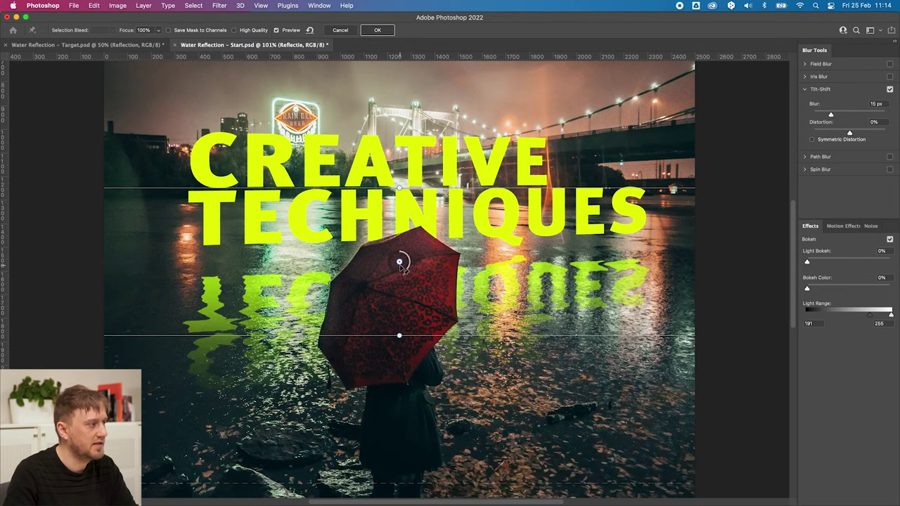
Move the focus band up, tilt it slightly, and set the blur to 93 px
{"action": "left_click_drag", "start_coordinate": [398, 262], "coordinate": [399, 194]}
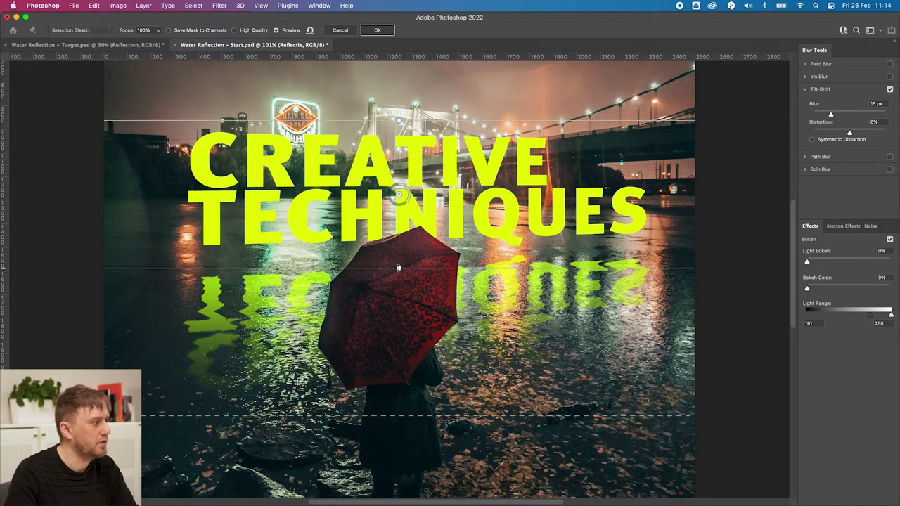
{"action": "left_click_drag", "start_coordinate": [398, 267], "coordinate": [402, 268]}
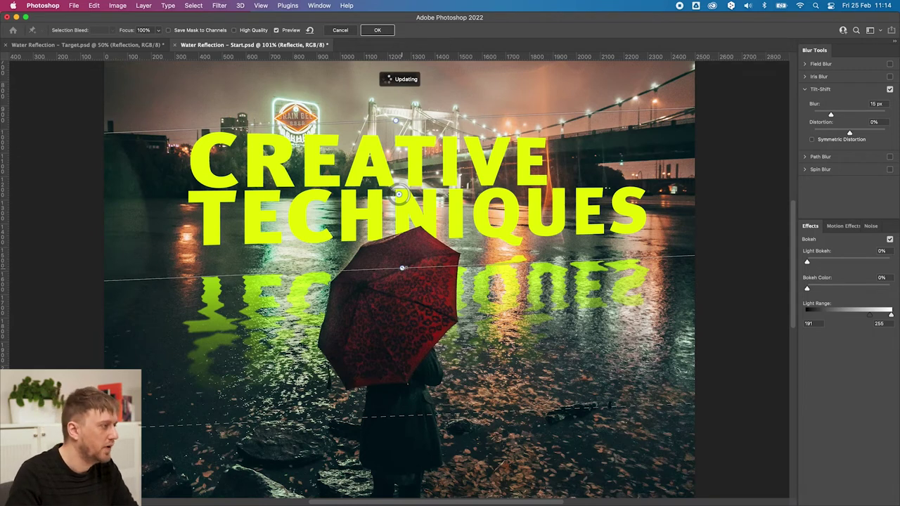
{"action": "left_click_drag", "start_coordinate": [430, 267], "coordinate": [435, 255]}
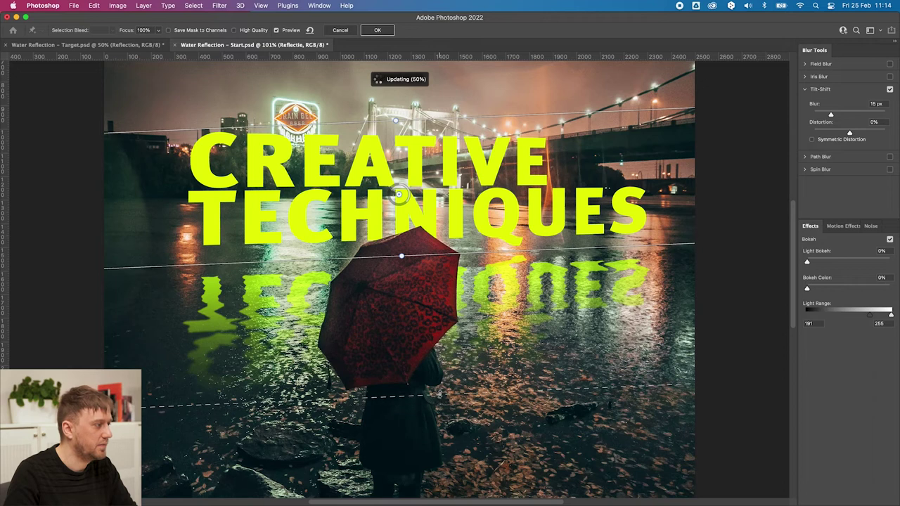
{"action": "left_click_drag", "start_coordinate": [440, 395], "coordinate": [437, 386]}
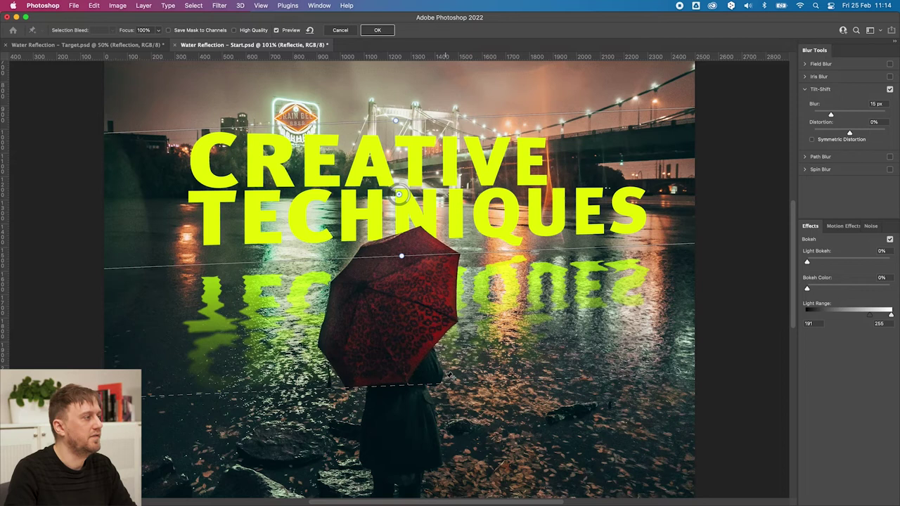
{"action": "left_click_drag", "start_coordinate": [406, 200], "coordinate": [396, 195]}
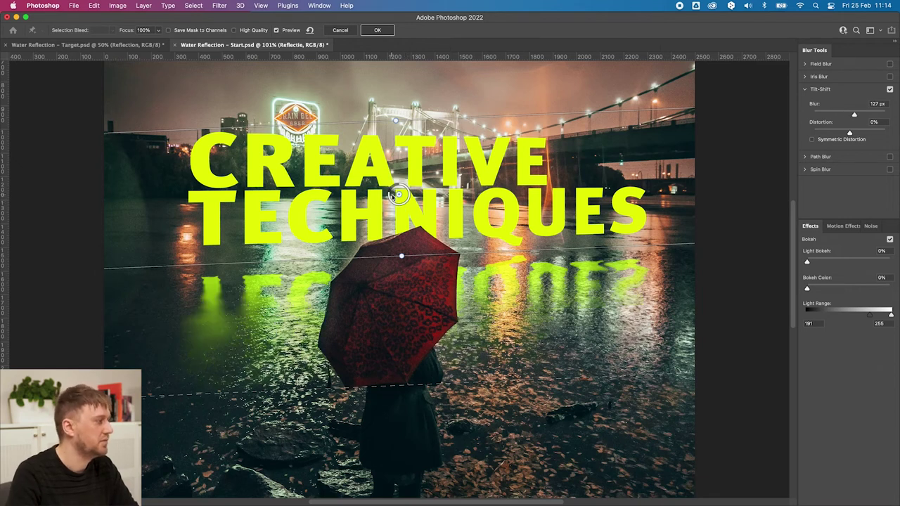
{"action": "left_click_drag", "start_coordinate": [398, 195], "coordinate": [397, 195]}
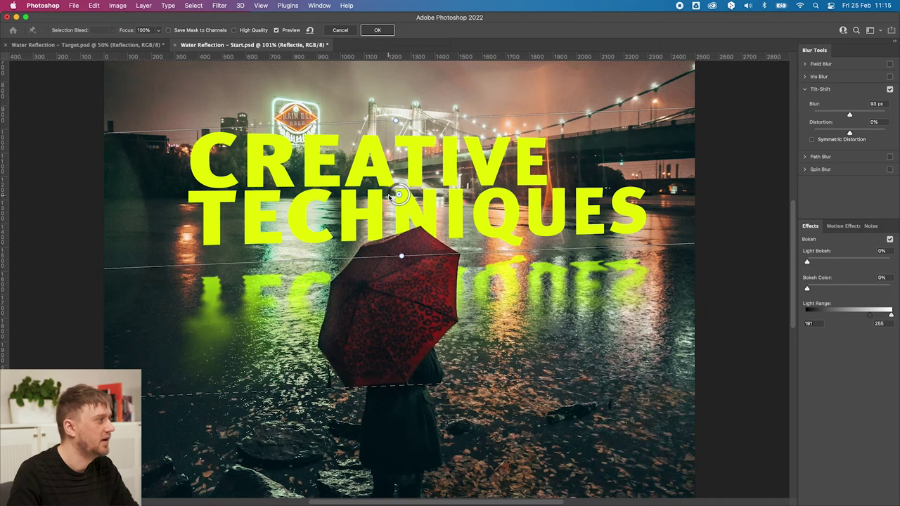
{"action": "left_click", "coordinate": [378, 31]}
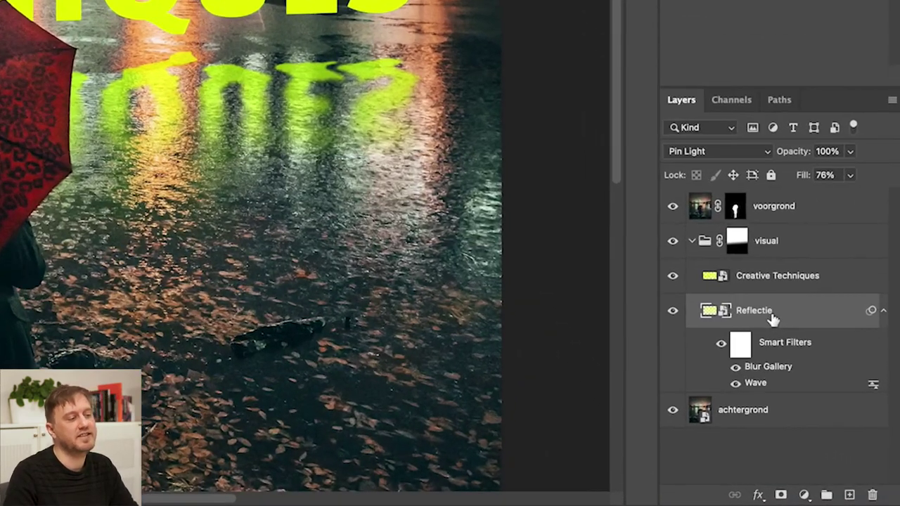
Open the Blending Options for the Reflectie layer
{"action": "right_click", "coordinate": [832, 401]}
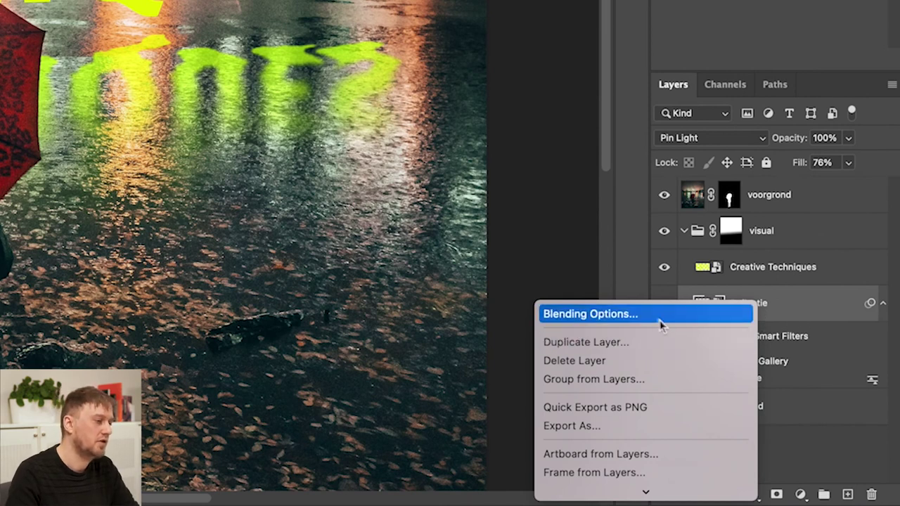
{"action": "left_click", "coordinate": [801, 321]}
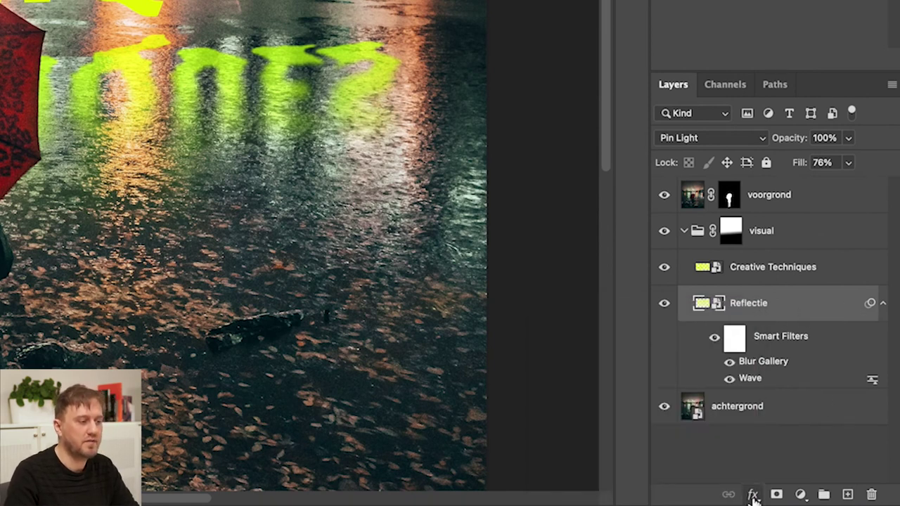
{"action": "left_click", "coordinate": [753, 495]}
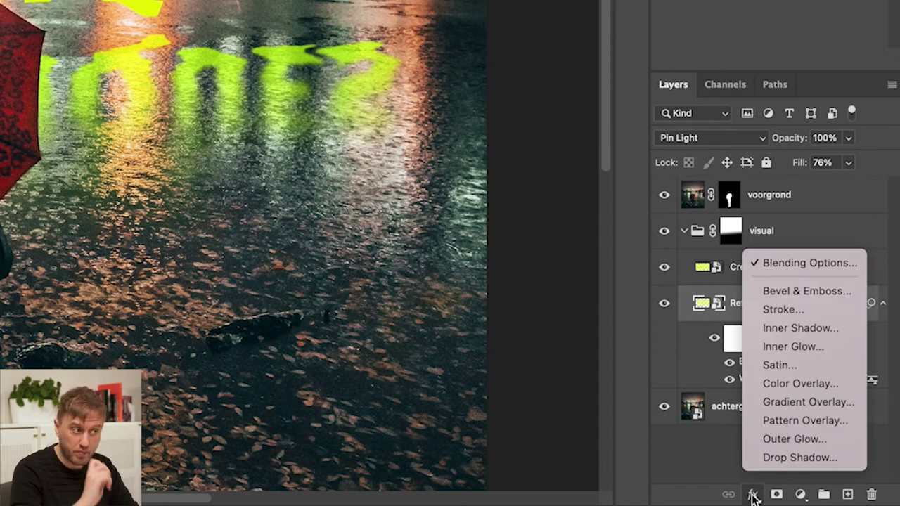
{"action": "left_click", "coordinate": [809, 263]}
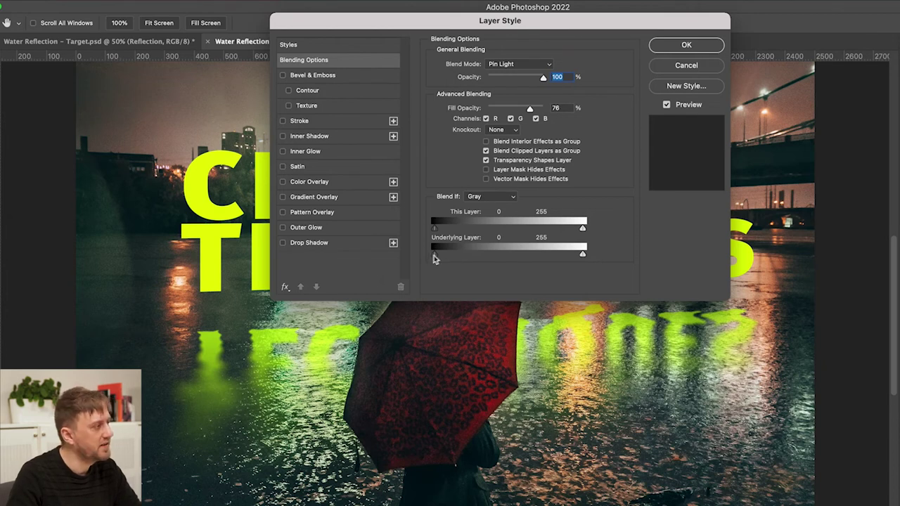
Split the Underlying Layer Blend If sliders to 34/104 and 169/216
{"action": "mouse_move", "coordinate": [434, 254]}
{"action": "left_mouse_down"}
{"action": "mouse_move", "coordinate": [476, 257]}
{"action": "mouse_move", "coordinate": [468, 258]}
{"action": "left_mouse_up"}
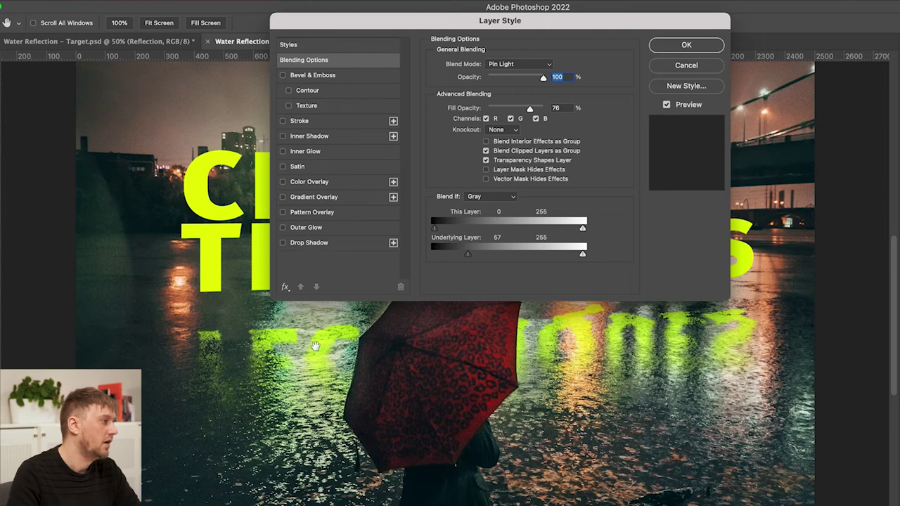
{"action": "left_click_drag", "start_coordinate": [469, 255], "coordinate": [458, 259]}
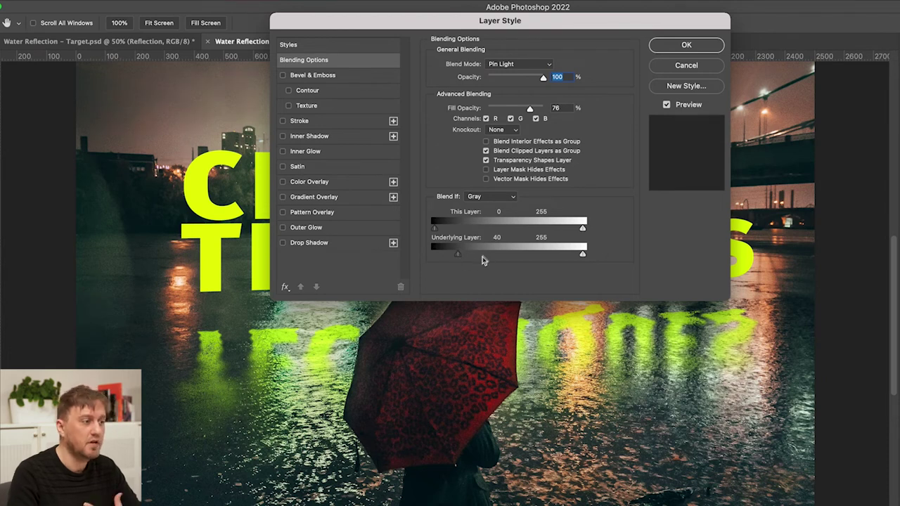
{"action": "left_click_drag", "start_coordinate": [458, 256], "coordinate": [455, 258]}
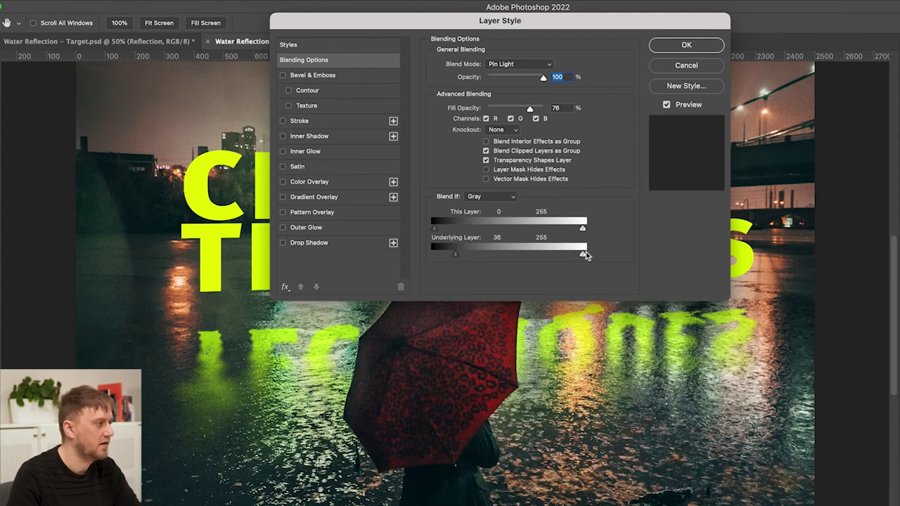
{"action": "mouse_move", "coordinate": [582, 254]}
{"action": "left_mouse_down"}
{"action": "mouse_move", "coordinate": [502, 255]}
{"action": "mouse_move", "coordinate": [551, 254]}
{"action": "left_mouse_up"}
{"action": "left_click_drag", "start_coordinate": [455, 254], "coordinate": [471, 256]}
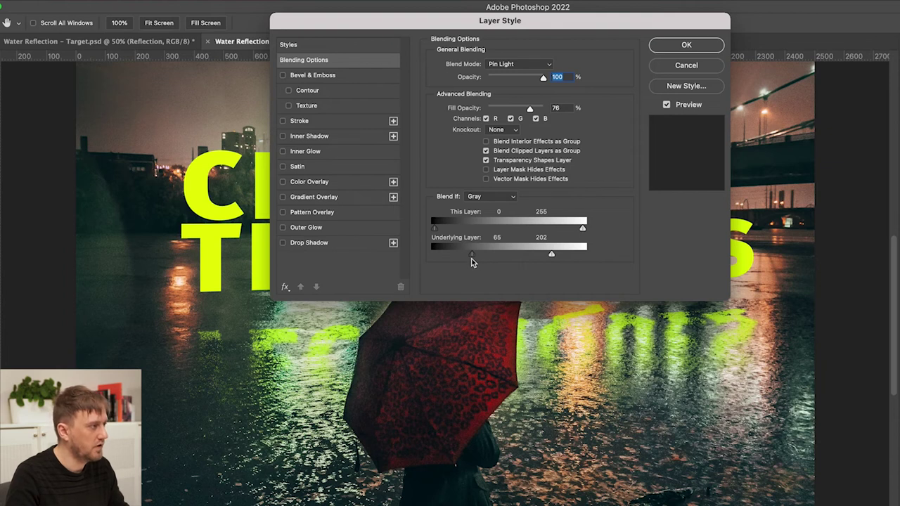
{"action": "key", "text": "alt"}
{"action": "mouse_move", "coordinate": [473, 255]}
{"action": "left_mouse_down"}
{"action": "mouse_move", "coordinate": [453, 256]}
{"action": "mouse_move", "coordinate": [487, 254]}
{"action": "left_mouse_up"}
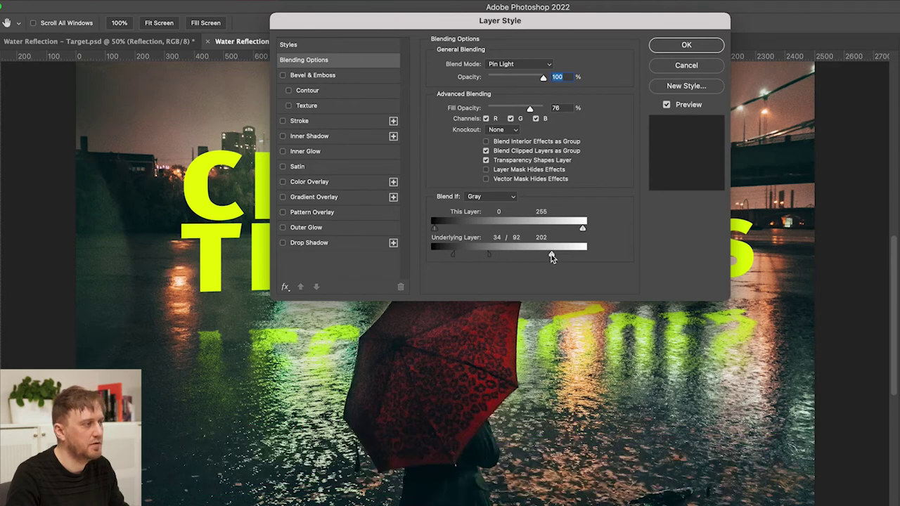
{"action": "mouse_move", "coordinate": [552, 256]}
{"action": "left_mouse_down"}
{"action": "mouse_move", "coordinate": [531, 256]}
{"action": "mouse_move", "coordinate": [563, 256]}
{"action": "mouse_move", "coordinate": [437, 258]}
{"action": "left_mouse_up"}
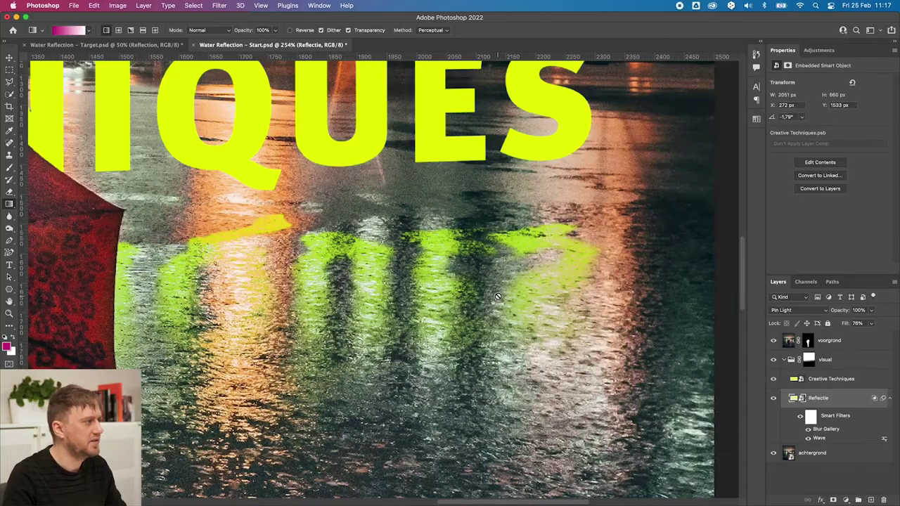
Compare the reflection layer in Overlay, then Hard Light blend mode
{"action": "scroll", "coordinate": [364, 284], "scroll_direction": "left", "scroll_amount": 15}
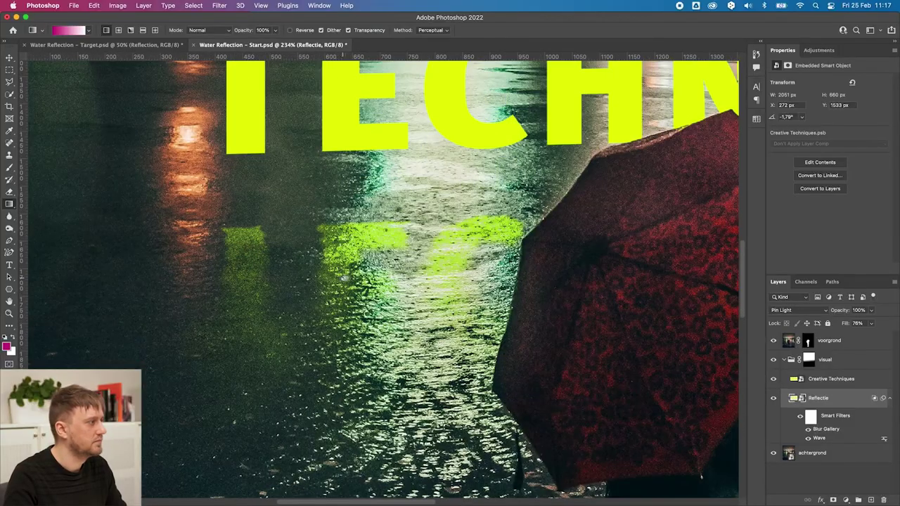
{"action": "scroll", "coordinate": [336, 249], "scroll_direction": "right", "scroll_amount": 2}
{"action": "scroll", "coordinate": [341, 250], "scroll_direction": "down", "scroll_amount": 5}
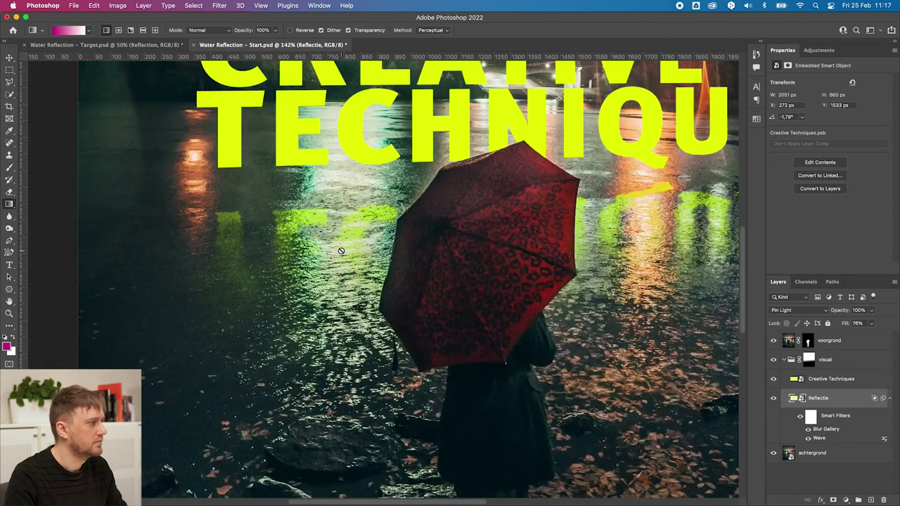
{"action": "scroll", "coordinate": [387, 262], "scroll_direction": "down", "scroll_amount": 1}
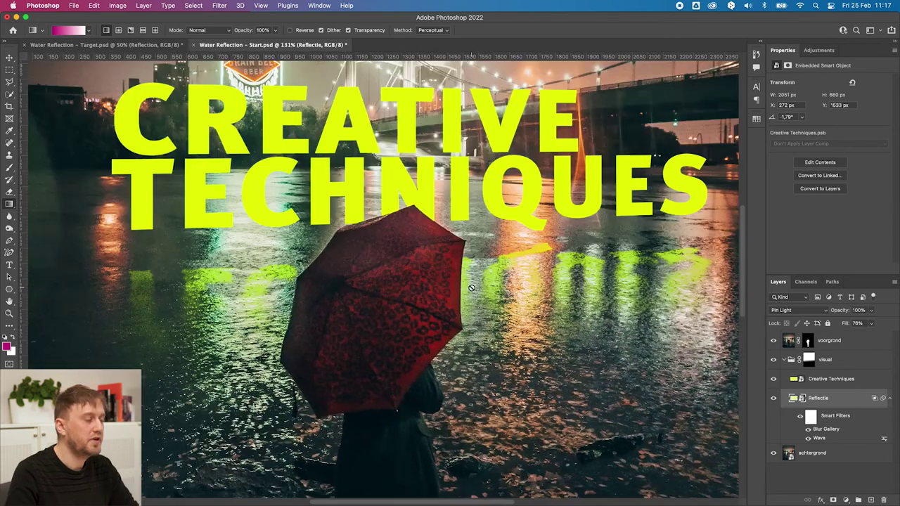
{"action": "left_click", "coordinate": [782, 312]}
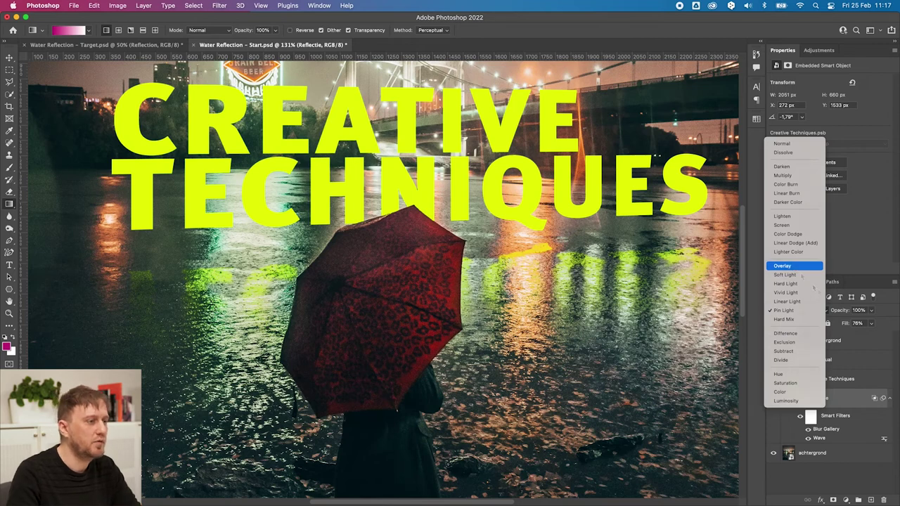
{"action": "left_click", "coordinate": [795, 267]}
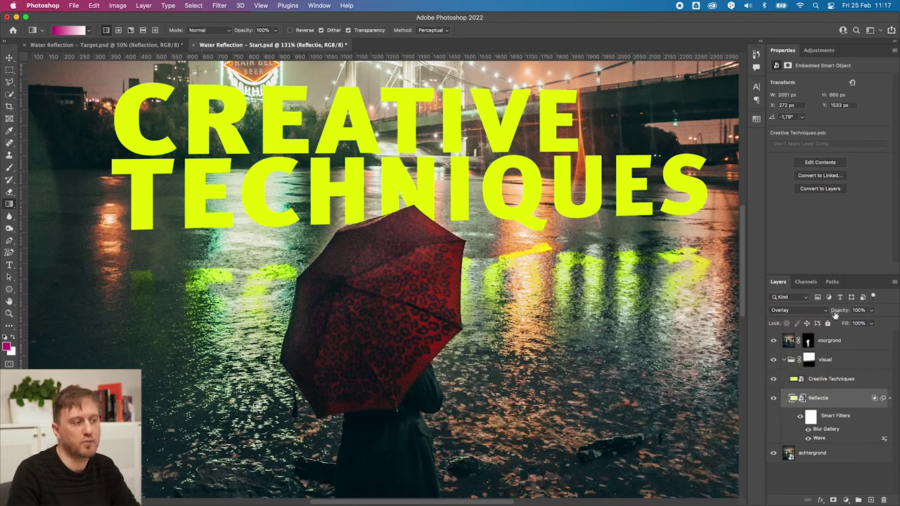
{"action": "left_click", "coordinate": [814, 314]}
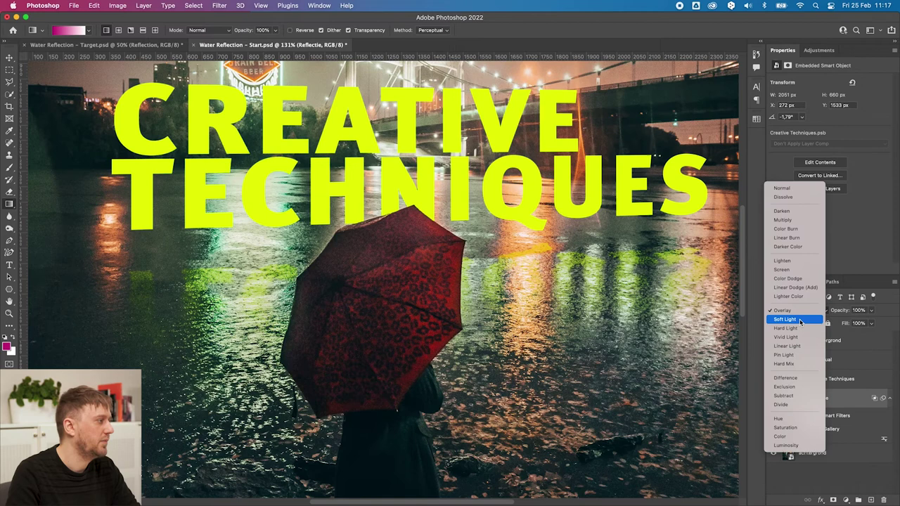
{"action": "left_click", "coordinate": [800, 328]}
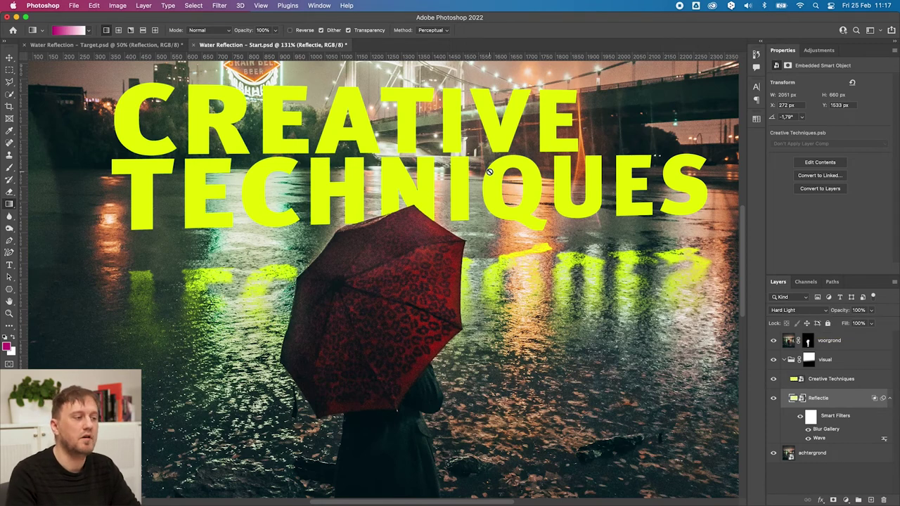
{"action": "left_click", "coordinate": [797, 310]}
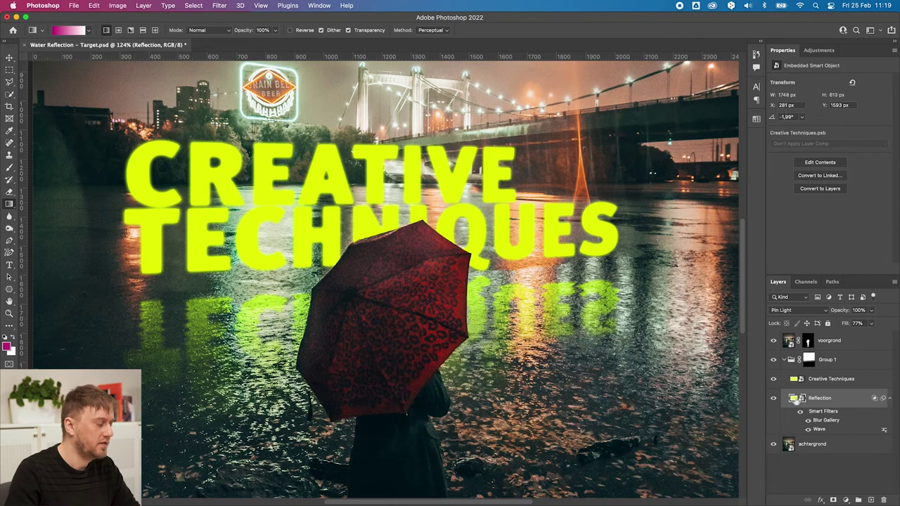
In the title smart object, hide CREATIVE TECHNIQUES, show 'slechts 4 technieken', and save
{"action": "double_click", "coordinate": [793, 398]}
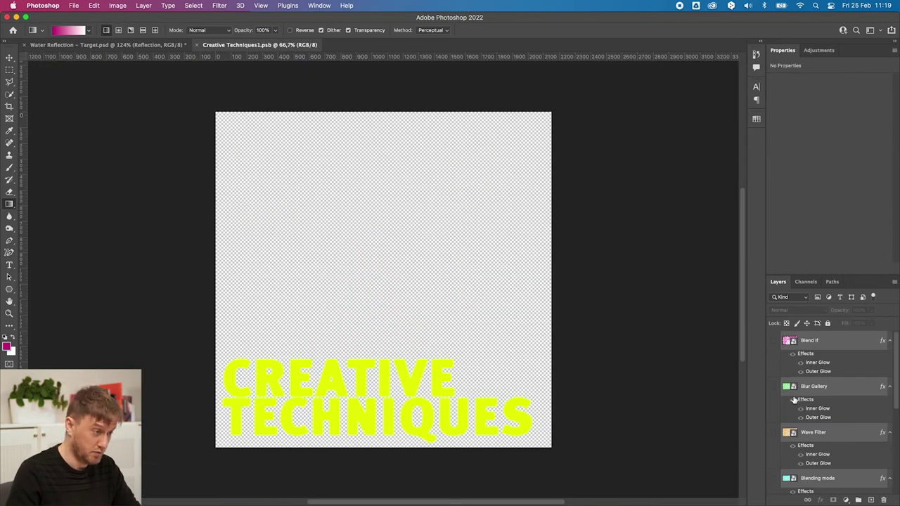
{"action": "scroll", "coordinate": [809, 394], "scroll_direction": "down", "scroll_amount": 10}
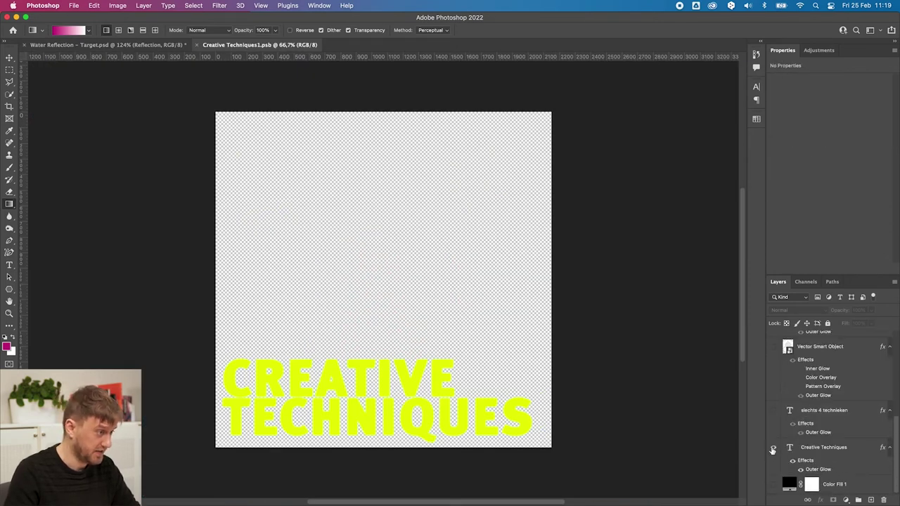
{"action": "left_click", "coordinate": [773, 448]}
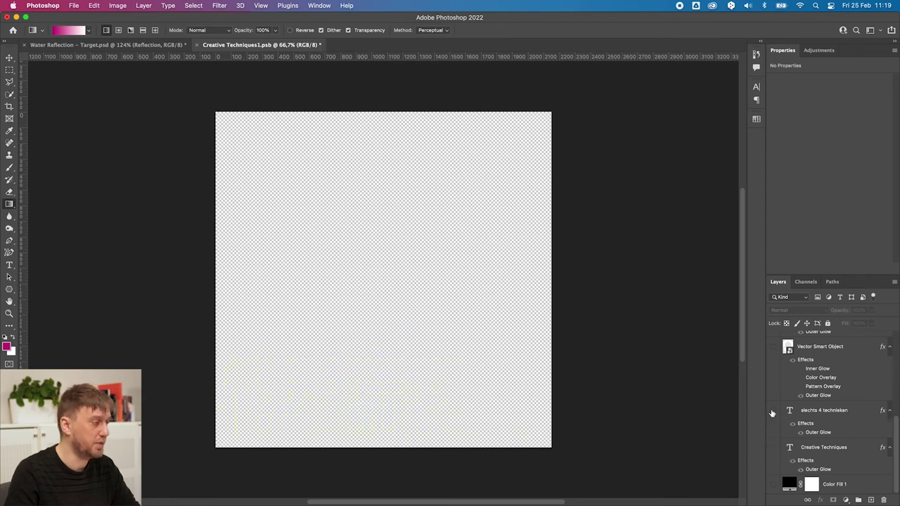
{"action": "left_click", "coordinate": [773, 411]}
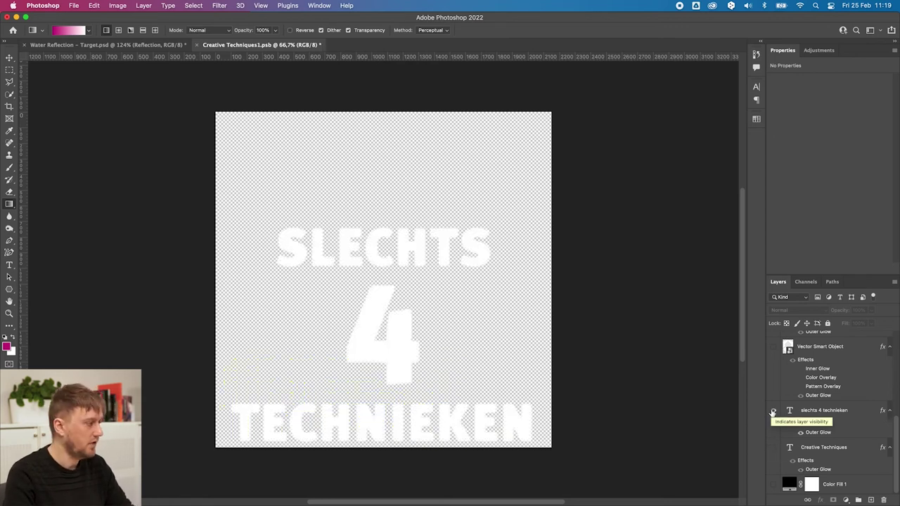
{"action": "key", "text": "ctrl+s"}
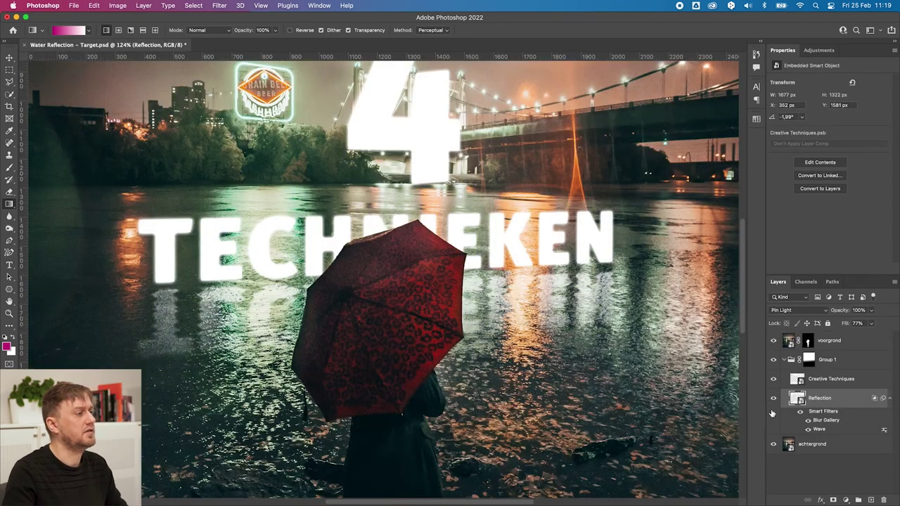
{"action": "key", "text": "ctrl+0"}
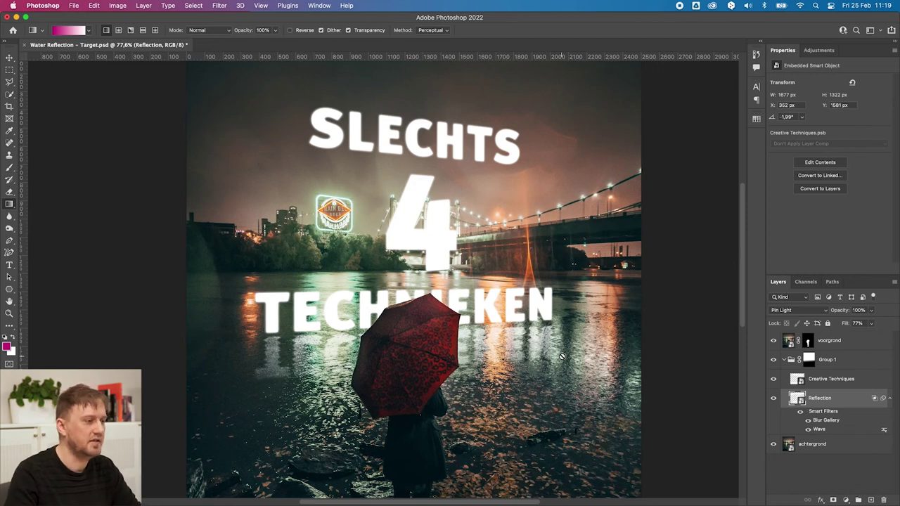
Keep the Reflection layer's blend mode at Pin Light and deselect it
{"action": "left_click", "coordinate": [818, 310]}
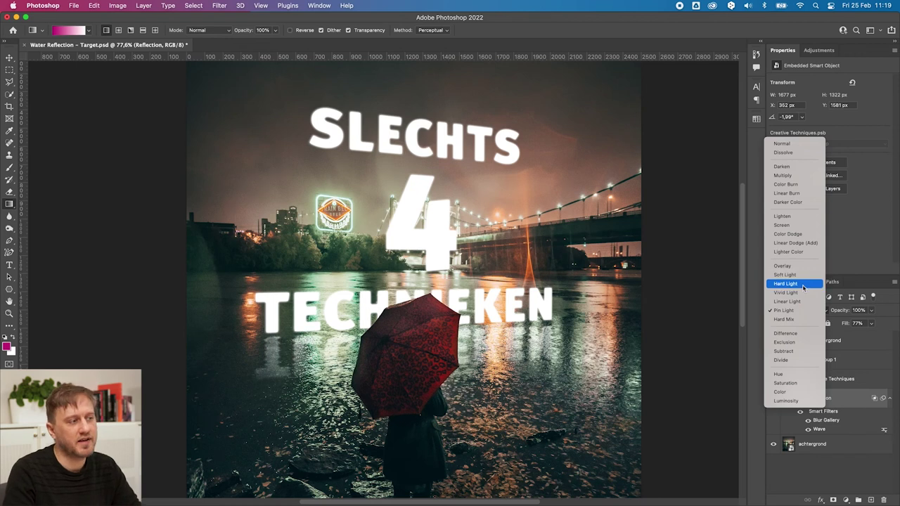
{"action": "left_click", "coordinate": [801, 310]}
{"action": "left_click", "coordinate": [779, 466]}
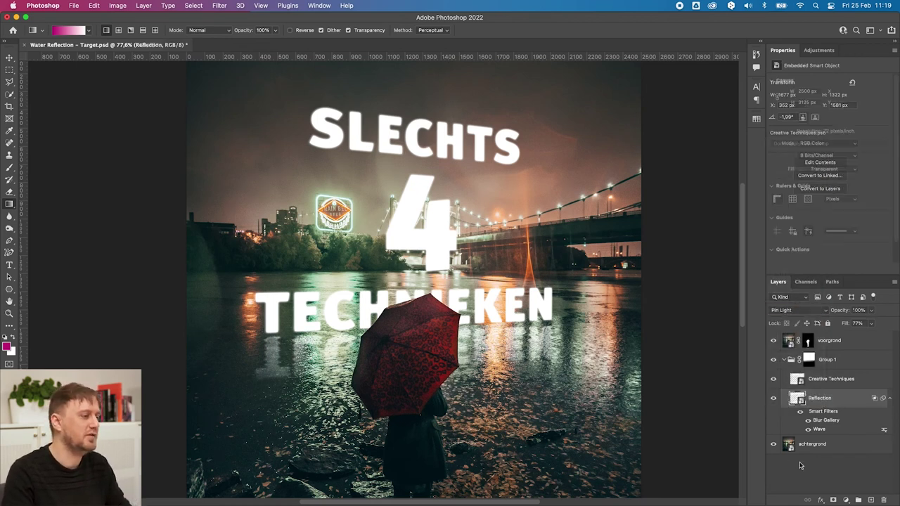
Swap the title smart object's contents to the hexagon Vector Smart Object logo
{"action": "double_click", "coordinate": [797, 381]}
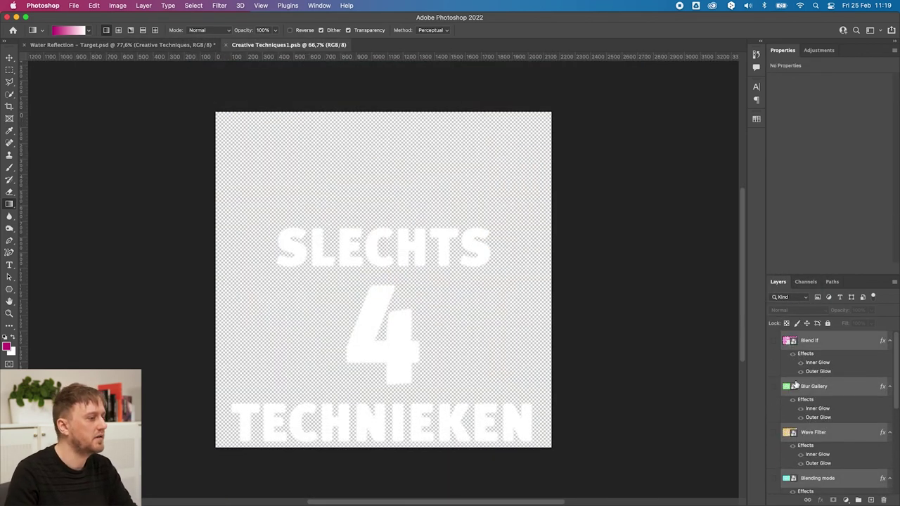
{"action": "scroll", "coordinate": [806, 380], "scroll_direction": "down", "scroll_amount": 10}
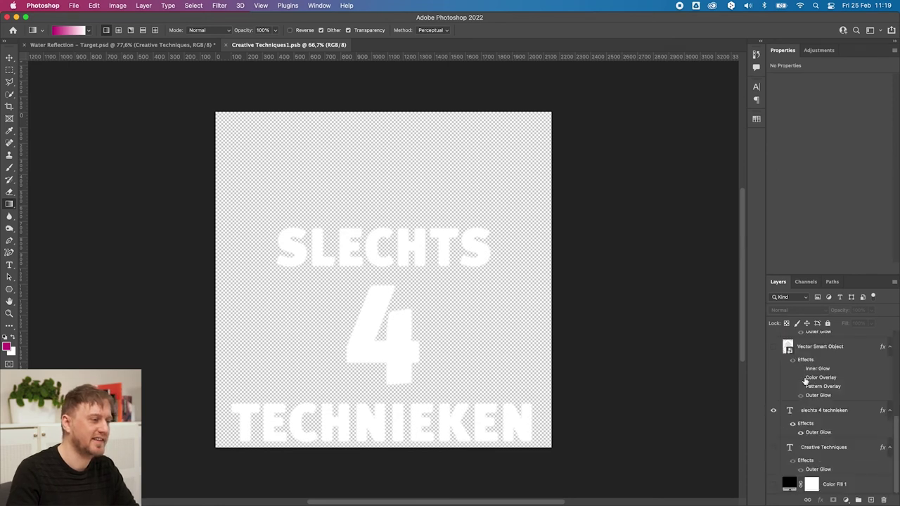
{"action": "left_click", "coordinate": [774, 410]}
{"action": "left_click", "coordinate": [773, 346]}
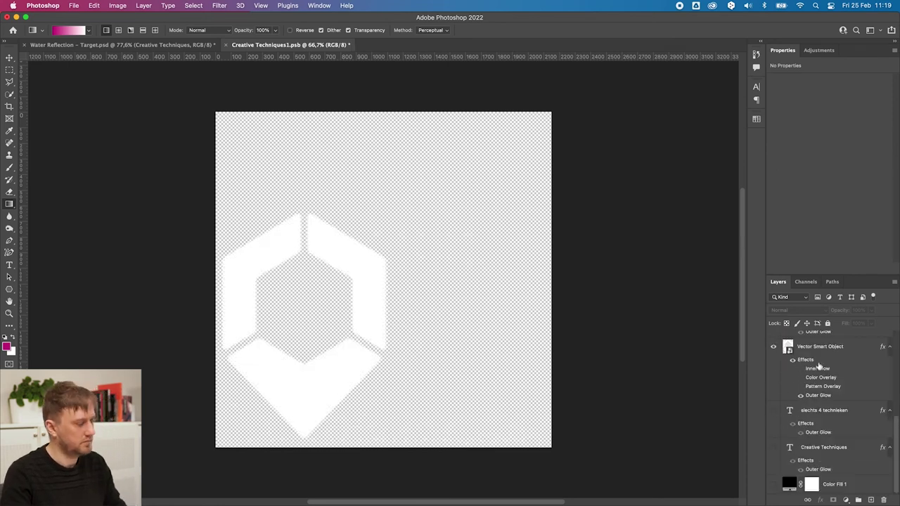
{"action": "key", "text": "ctrl+w"}
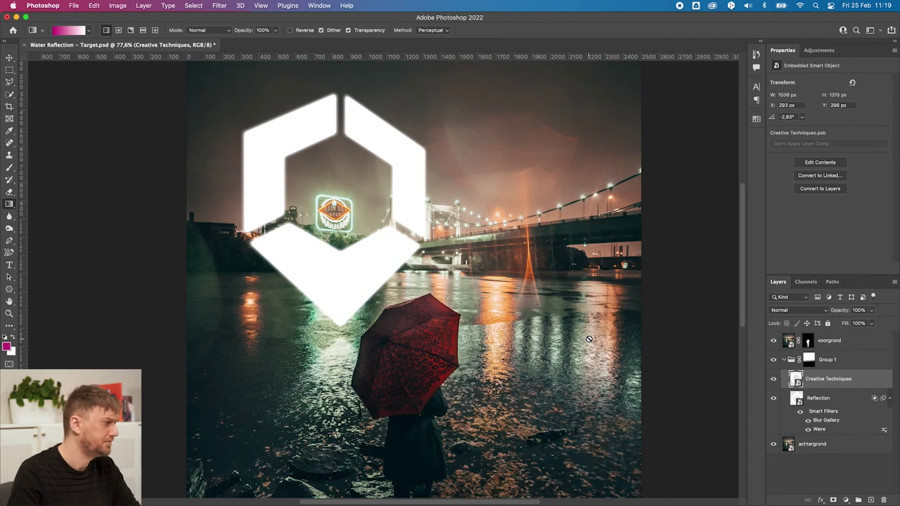
Reselect the title layer and swap its contents to the WAVE FILTER variant
{"action": "left_click", "coordinate": [783, 397]}
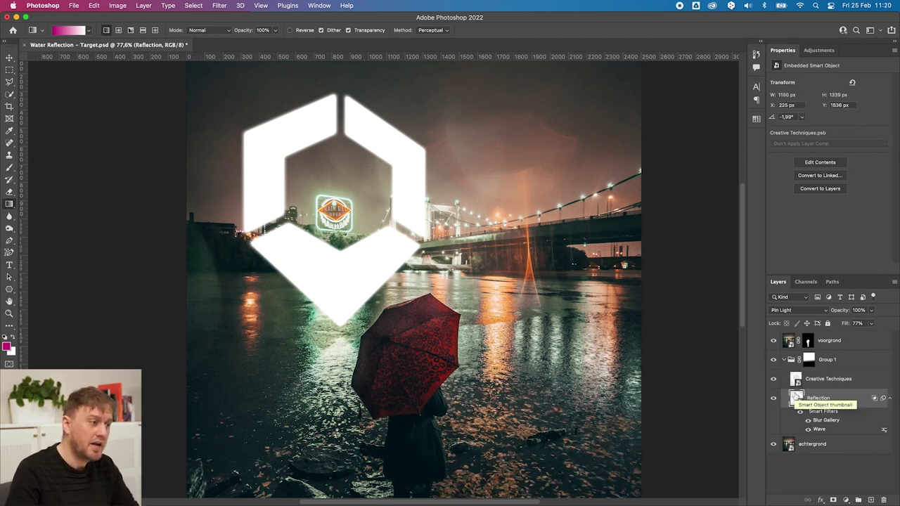
{"action": "left_click", "coordinate": [799, 380]}
{"action": "left_click", "coordinate": [796, 399]}
{"action": "left_click", "coordinate": [809, 380]}
{"action": "double_click", "coordinate": [795, 380]}
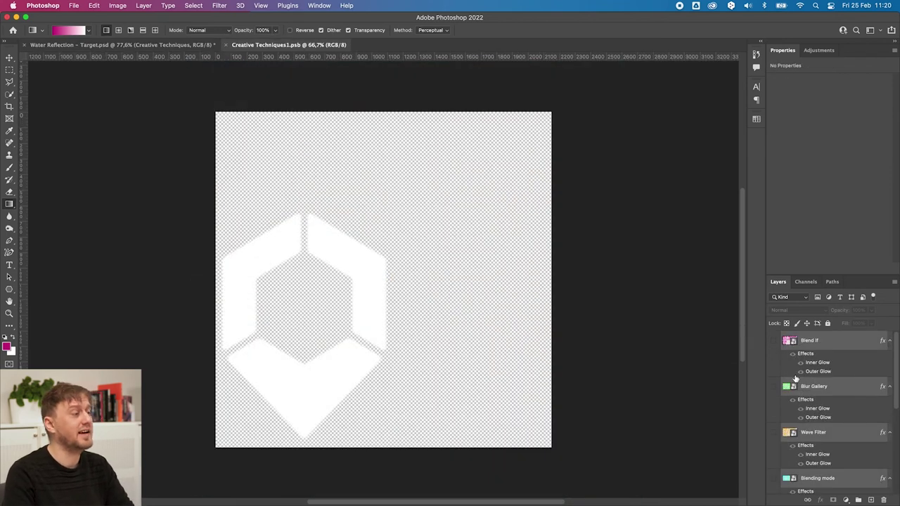
{"action": "scroll", "coordinate": [809, 380], "scroll_direction": "down", "scroll_amount": 5}
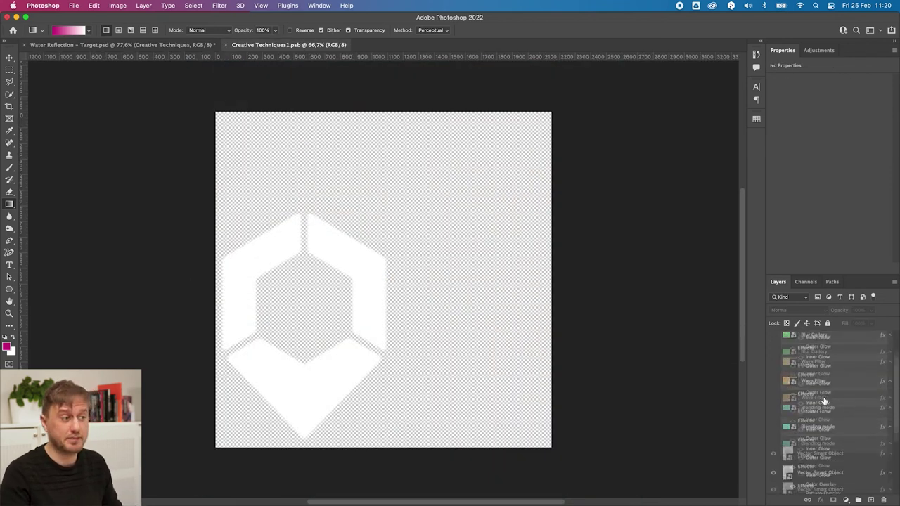
{"action": "left_click", "coordinate": [774, 428]}
{"action": "left_click", "coordinate": [774, 379]}
{"action": "key", "text": "super+w"}
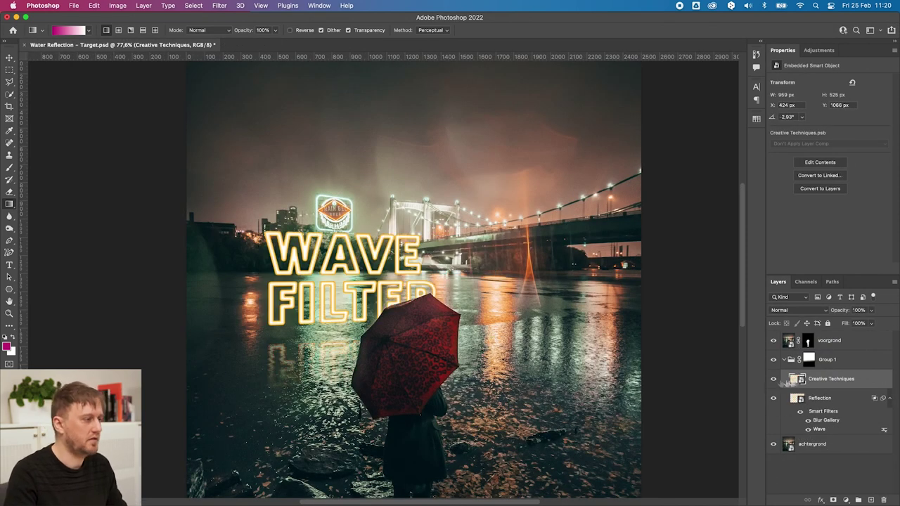
Swap the title contents to the pink BLEND IF text, saving and closing the .psb
{"action": "double_click", "coordinate": [791, 379]}
{"action": "left_click", "coordinate": [779, 385]}
{"action": "left_click", "coordinate": [776, 341]}
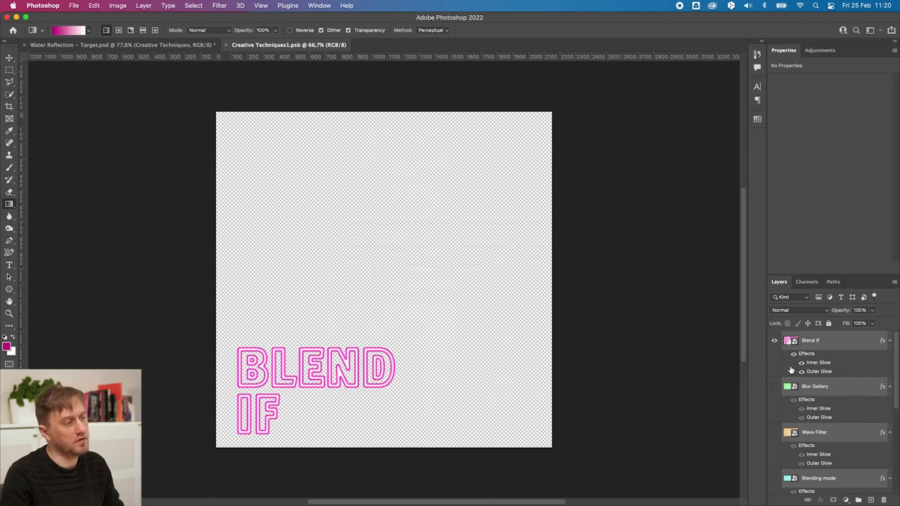
{"action": "key", "text": "super+w"}
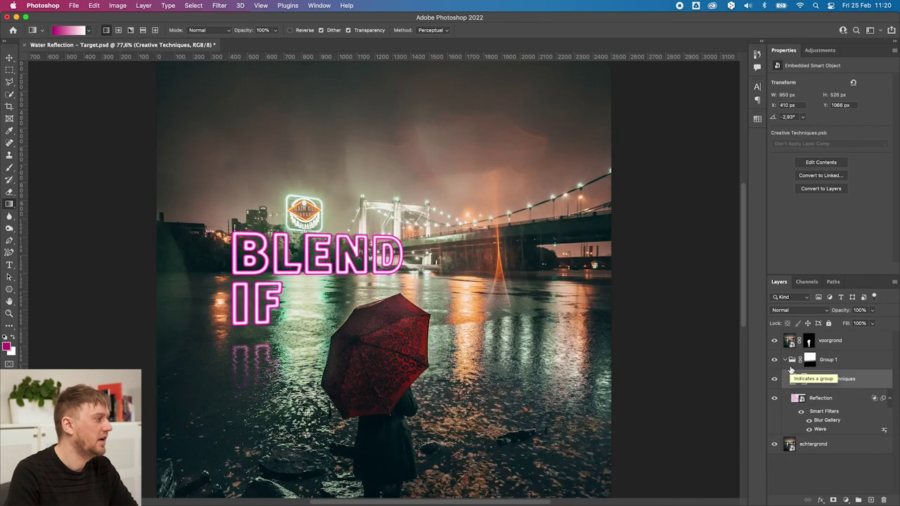